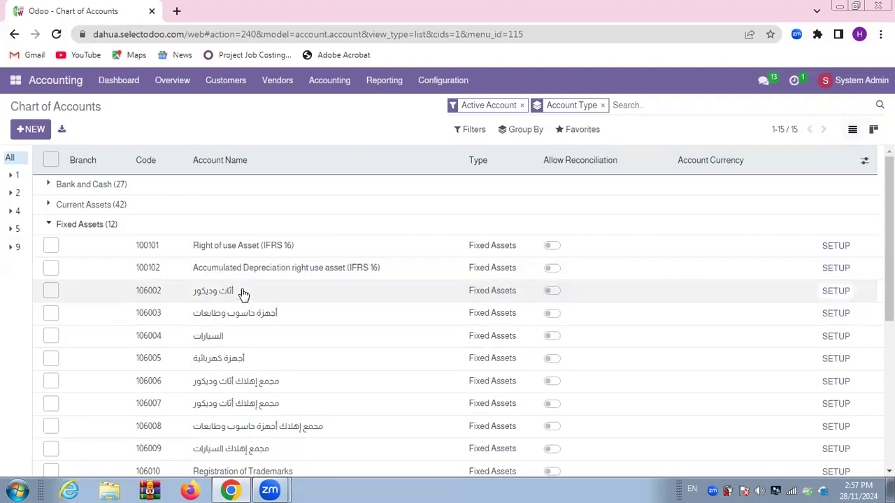
Step: Review the accounts and account types in the Fixed Assets and Depreciation groups of the chart of accounts
{"action": "scroll", "coordinate": [244, 299], "scroll_direction": "down", "scroll_amount": 1}
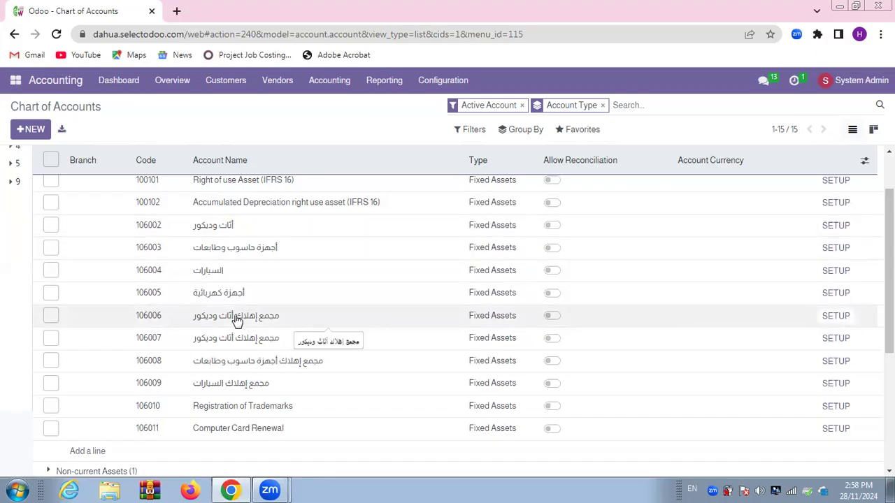
{"action": "scroll", "coordinate": [76, 203], "scroll_direction": "up", "scroll_amount": 2}
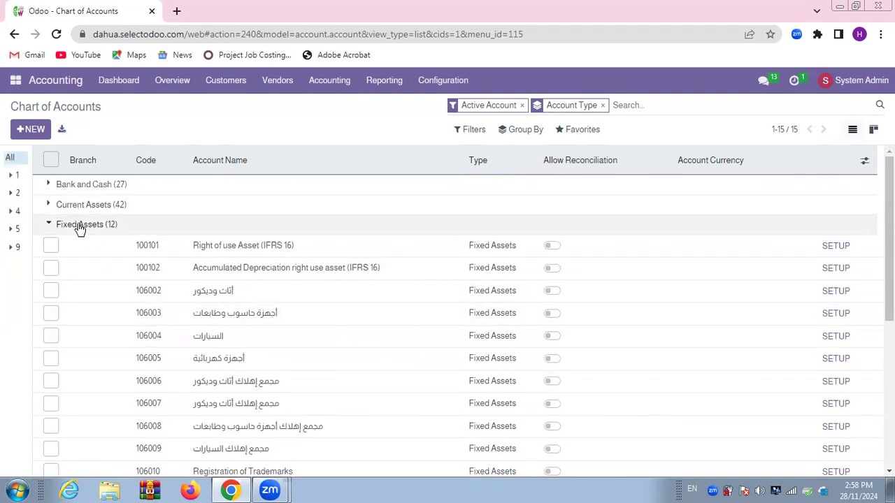
{"action": "left_click", "coordinate": [80, 226]}
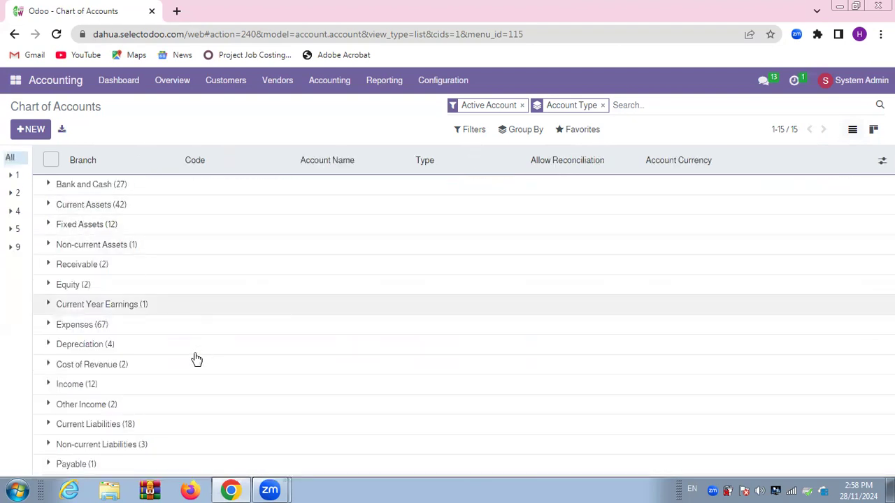
{"action": "left_click", "coordinate": [80, 347]}
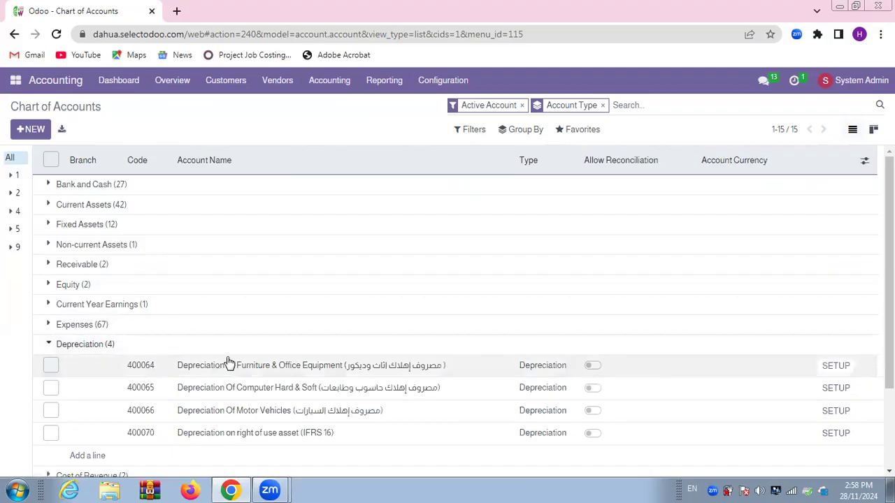
{"action": "scroll", "coordinate": [225, 365], "scroll_direction": "down", "scroll_amount": 3}
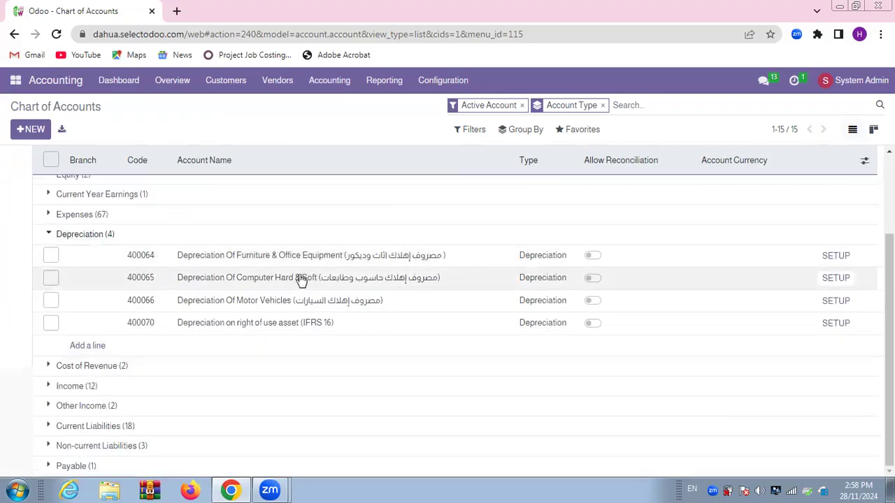
{"action": "scroll", "coordinate": [303, 280], "scroll_direction": "up", "scroll_amount": 3}
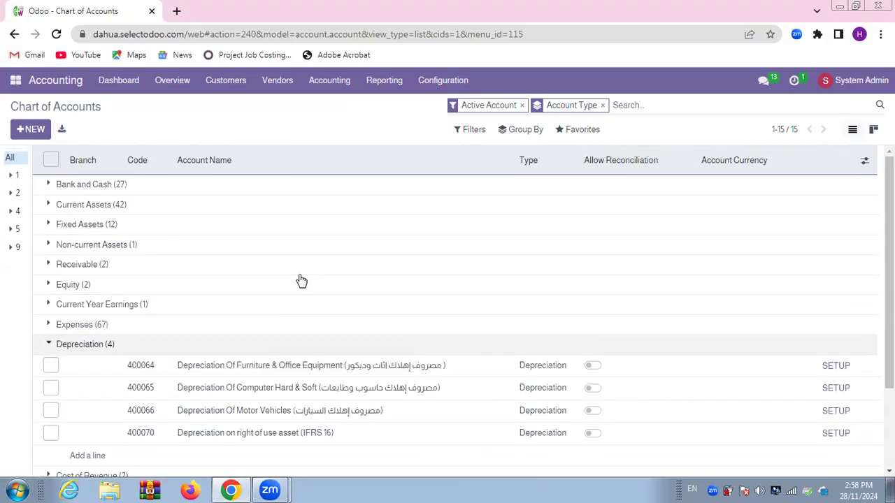
{"action": "left_click", "coordinate": [137, 229]}
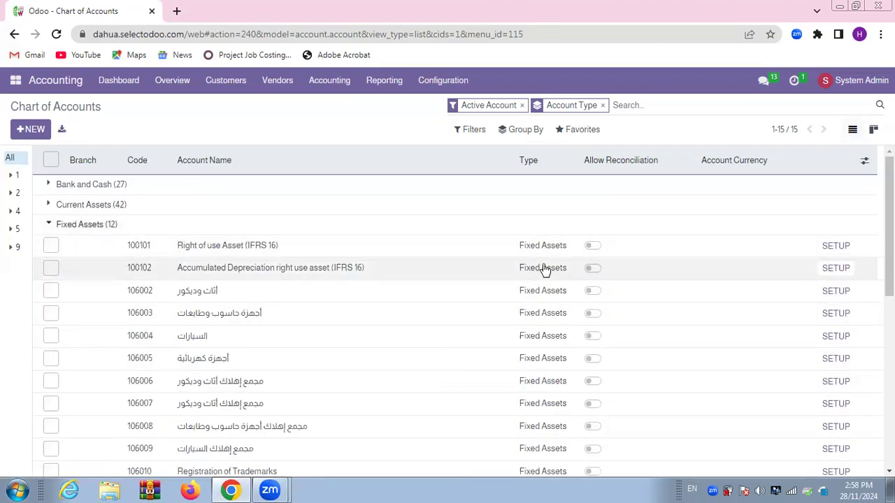
{"action": "scroll", "coordinate": [180, 265], "scroll_direction": "down", "scroll_amount": 1}
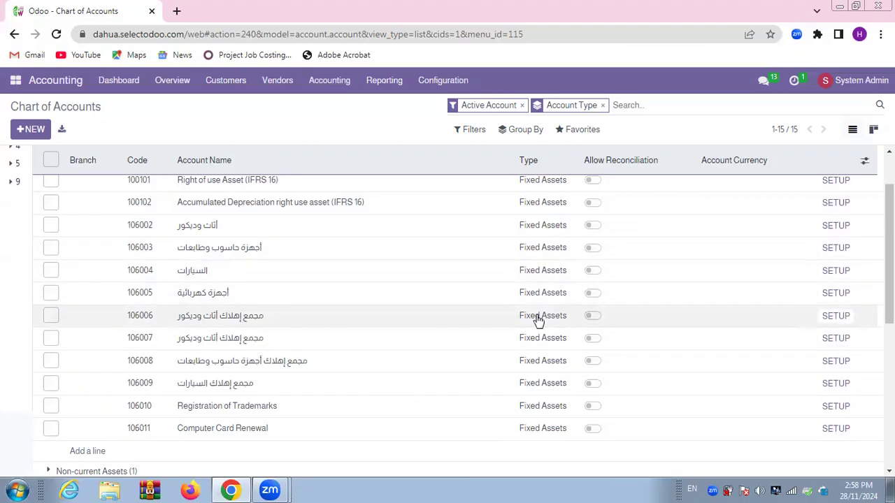
{"action": "scroll", "coordinate": [104, 225], "scroll_direction": "up", "scroll_amount": 2}
{"action": "left_click", "coordinate": [104, 225]}
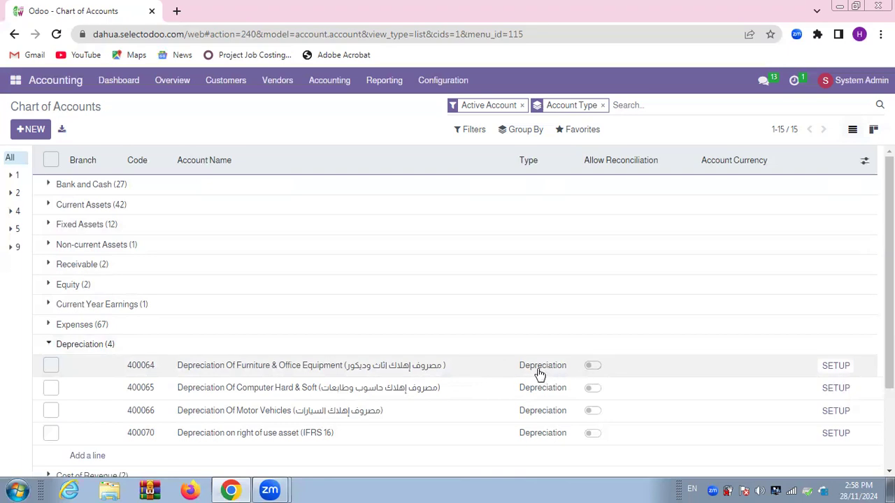
{"action": "scroll", "coordinate": [466, 304], "scroll_direction": "down", "scroll_amount": 2}
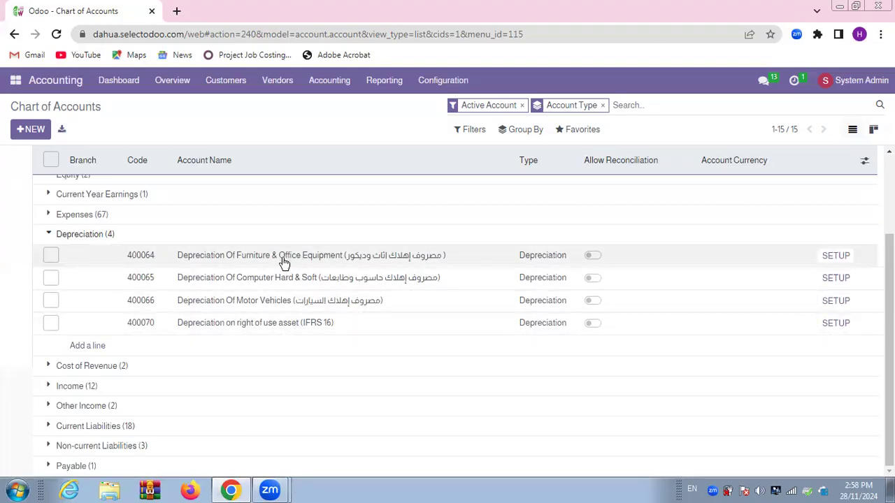
{"action": "scroll", "coordinate": [285, 261], "scroll_direction": "up", "scroll_amount": 2}
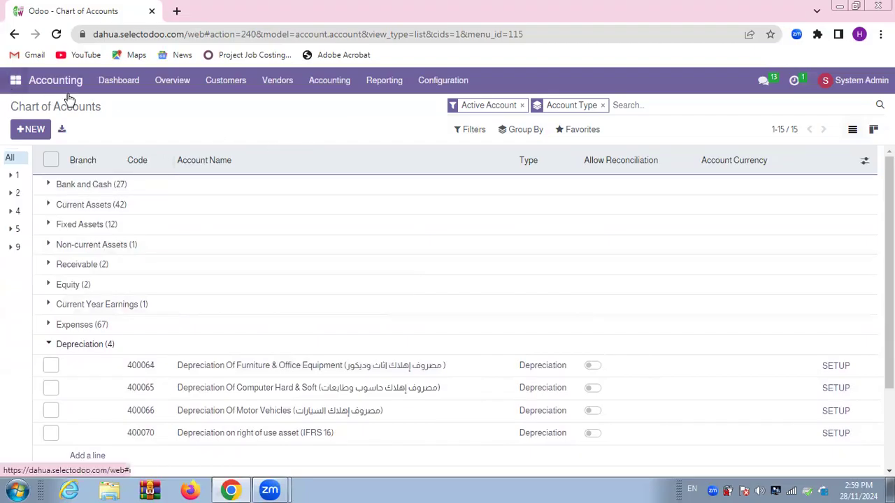
Step: Open the Asset Types list in the accounting configuration
{"action": "left_click", "coordinate": [440, 81]}
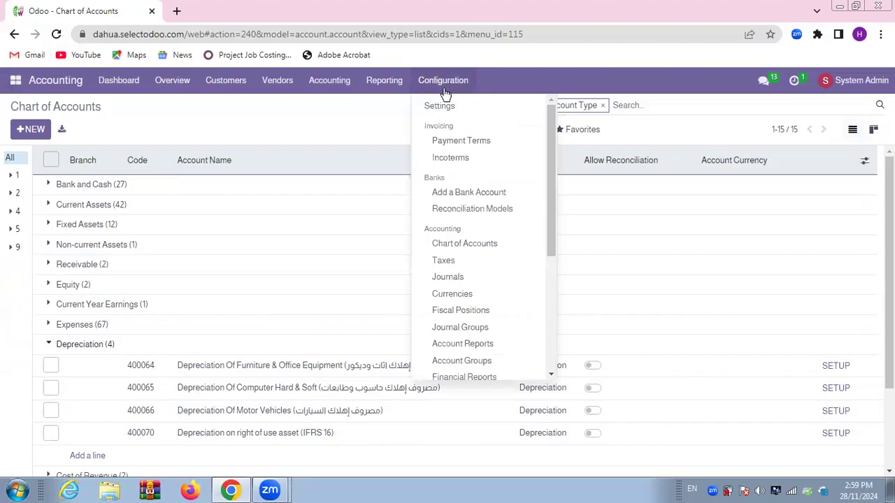
{"action": "scroll", "coordinate": [465, 186], "scroll_direction": "down", "scroll_amount": 3}
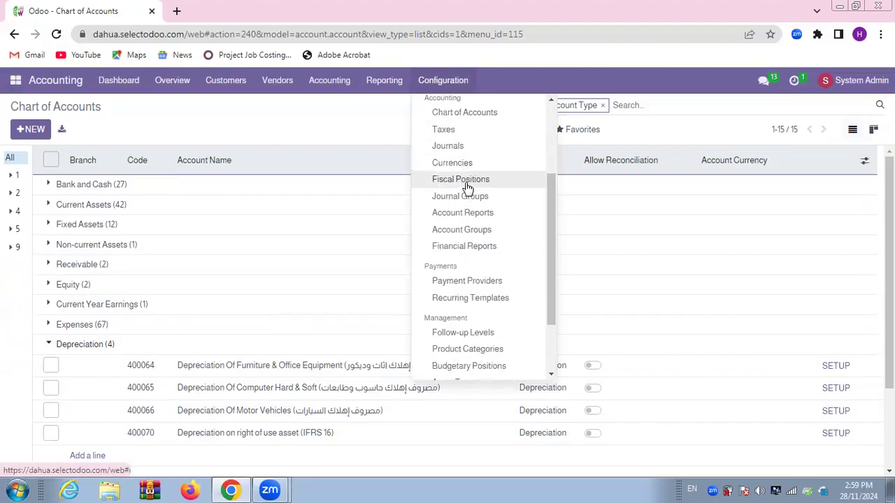
{"action": "scroll", "coordinate": [467, 189], "scroll_direction": "down", "scroll_amount": 1}
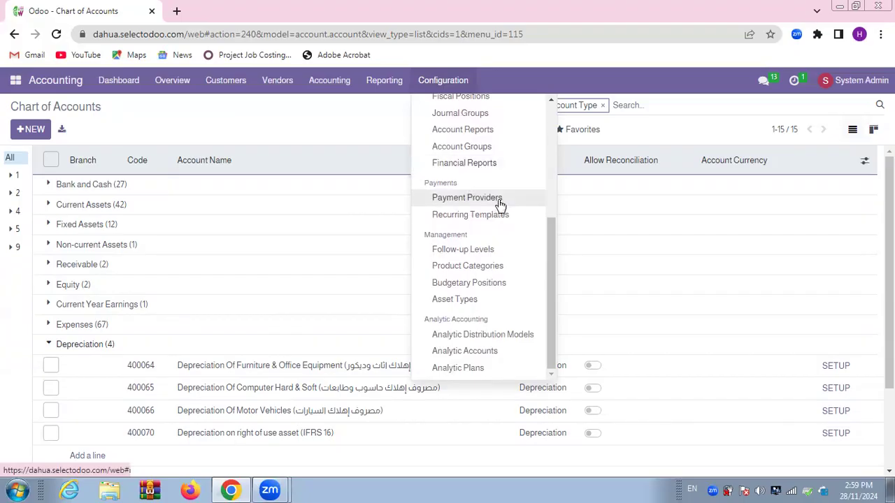
{"action": "left_click", "coordinate": [454, 299]}
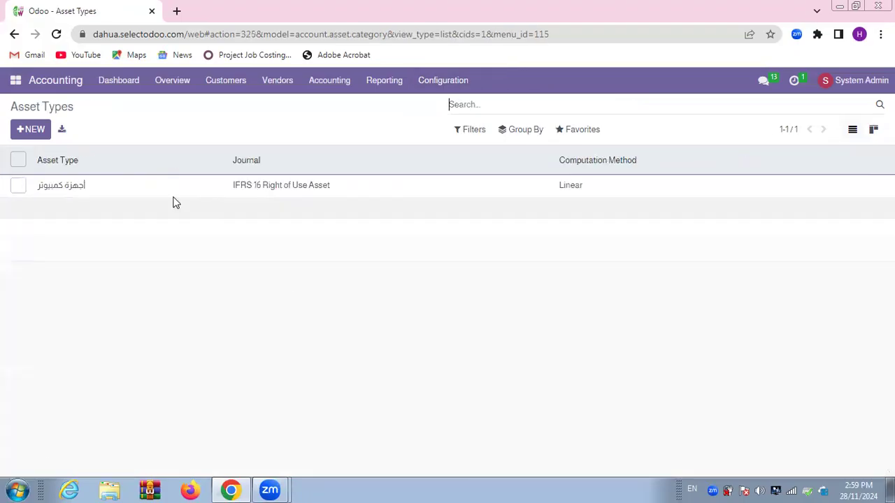
Step: Create a new asset type named "transportation and vechiles"
{"action": "left_click", "coordinate": [32, 133]}
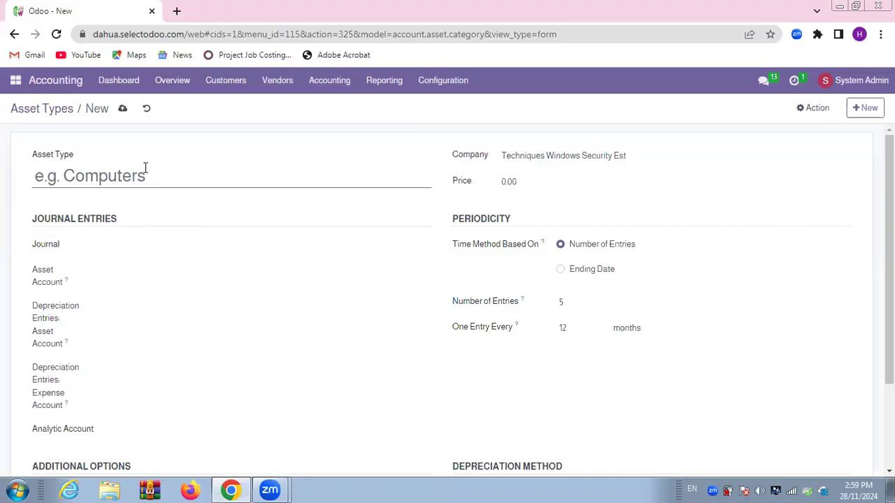
{"action": "type", "text": "transportation and ve"}
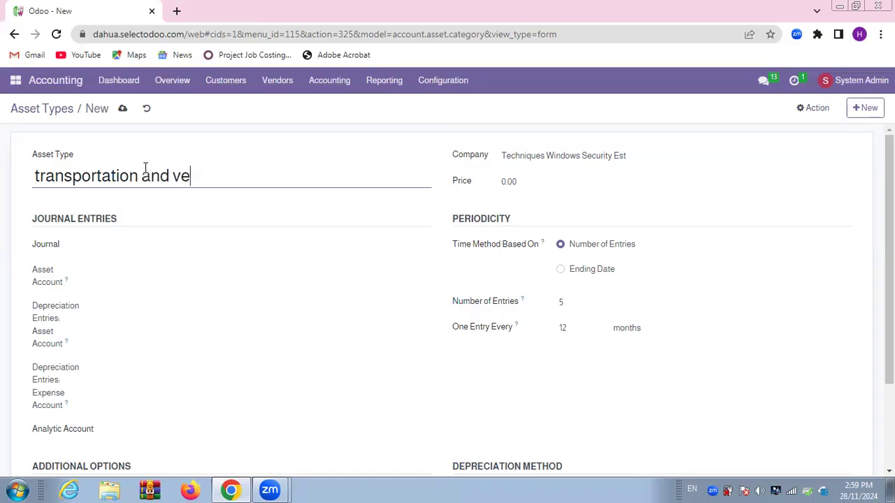
{"action": "type", "text": "chiles"}
{"action": "key", "text": "BackSpace"}
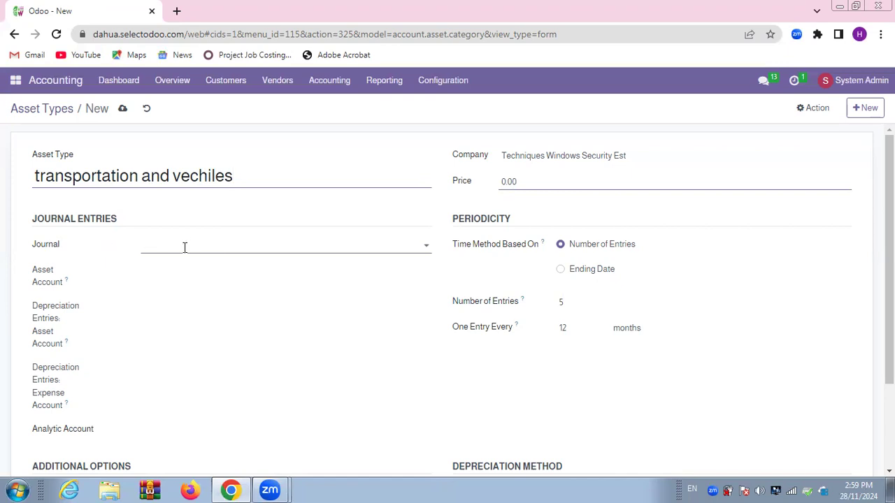
Step: Set the journal to IFRS 16 Right of Use Asset and the asset account to 106004 السيارات
{"action": "left_click", "coordinate": [184, 247]}
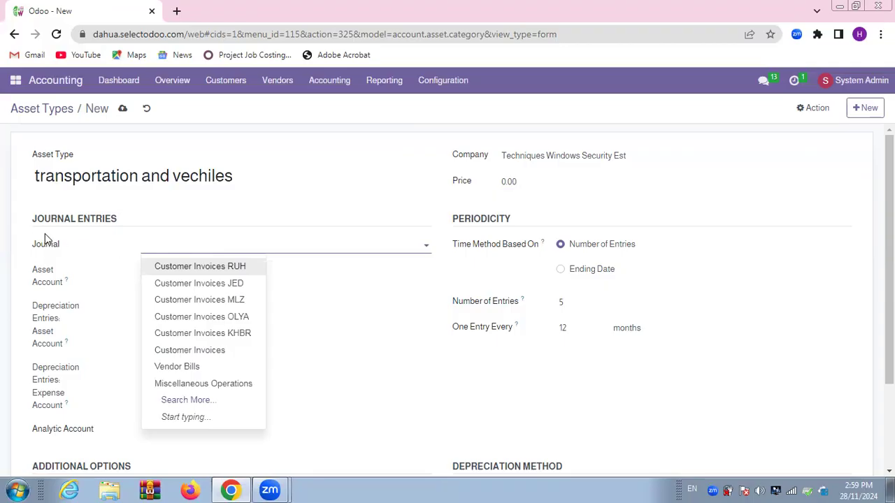
{"action": "type", "text": "ifr"}
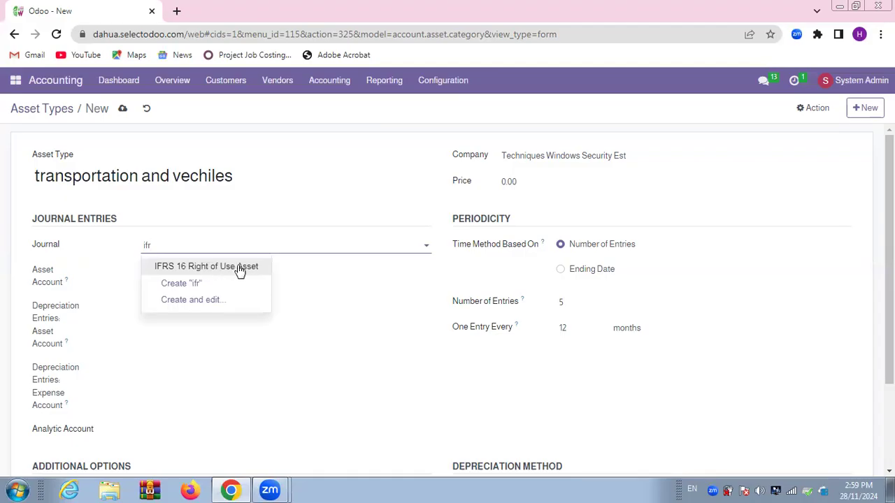
{"action": "left_click", "coordinate": [235, 270]}
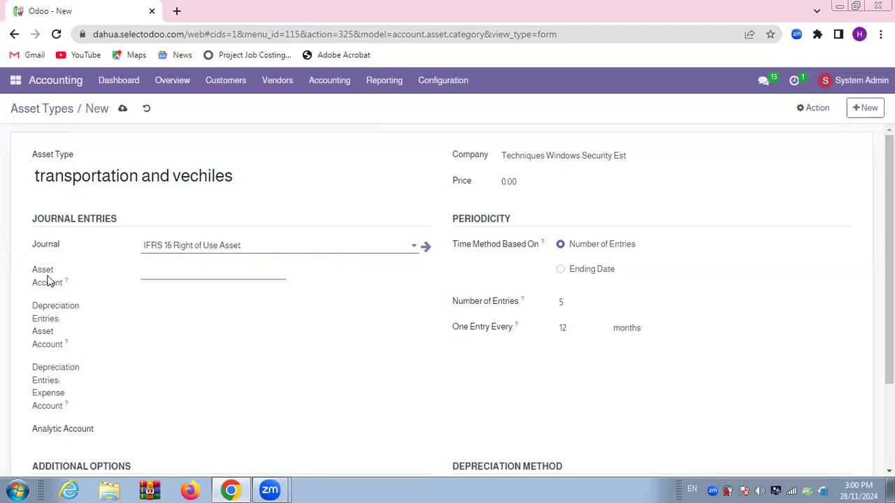
{"action": "left_click", "coordinate": [186, 272]}
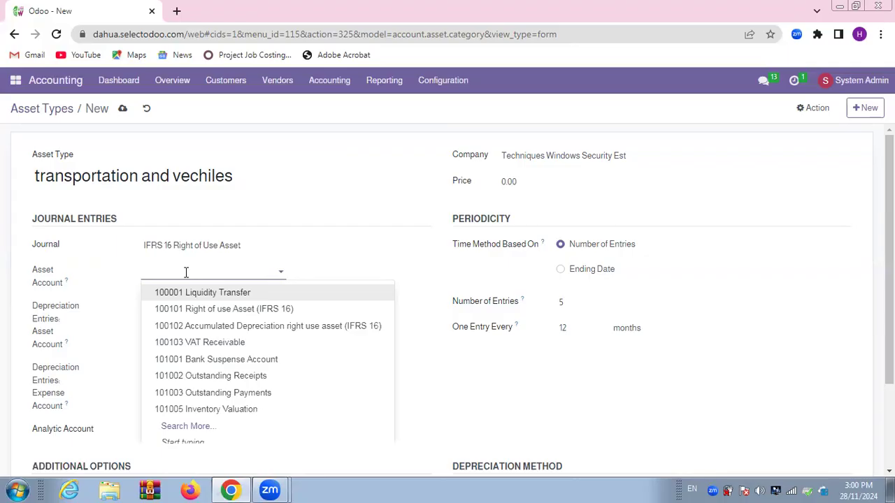
{"action": "key", "text": "alt+shift"}
{"action": "type", "text": "السيا"}
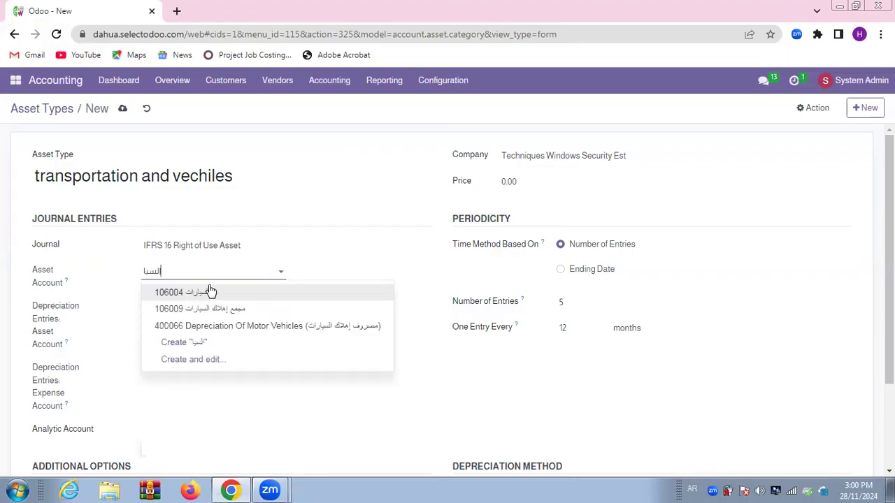
{"action": "left_click", "coordinate": [194, 294]}
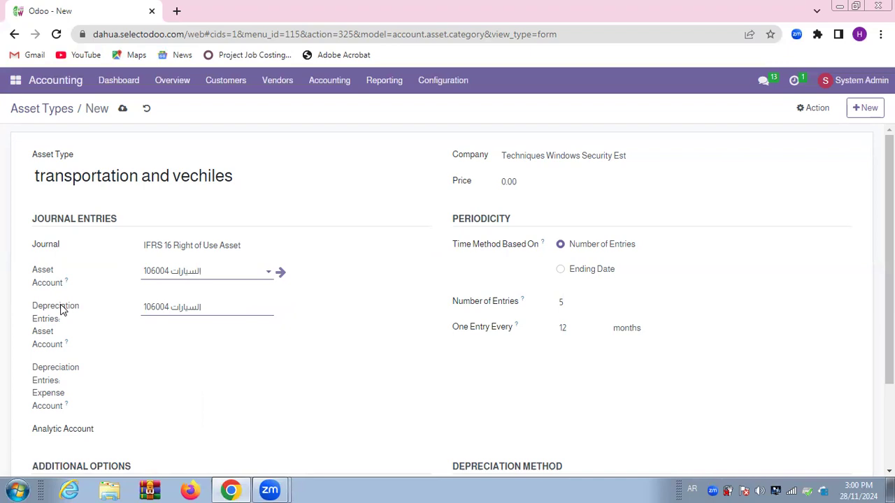
Step: Set the depreciation asset account to 106009 مجمع إهلاك السيارات and the depreciation expense account to 400066 Depreciation Of Motor Vehicles
{"action": "left_click", "coordinate": [216, 306]}
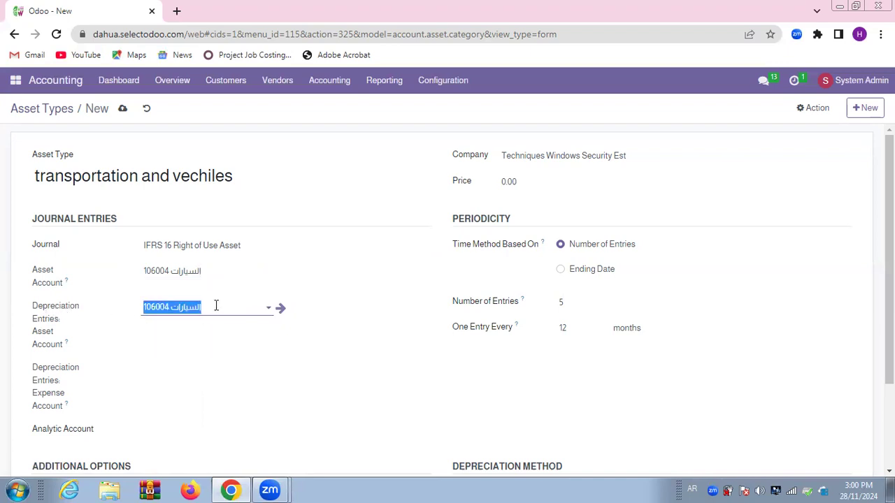
{"action": "key", "text": "BackSpace"}
{"action": "type", "text": "السيا"}
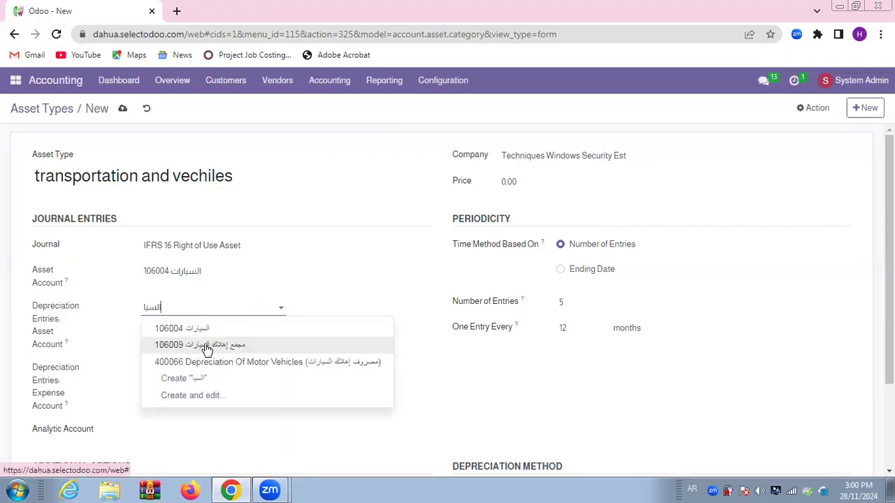
{"action": "left_click", "coordinate": [207, 350]}
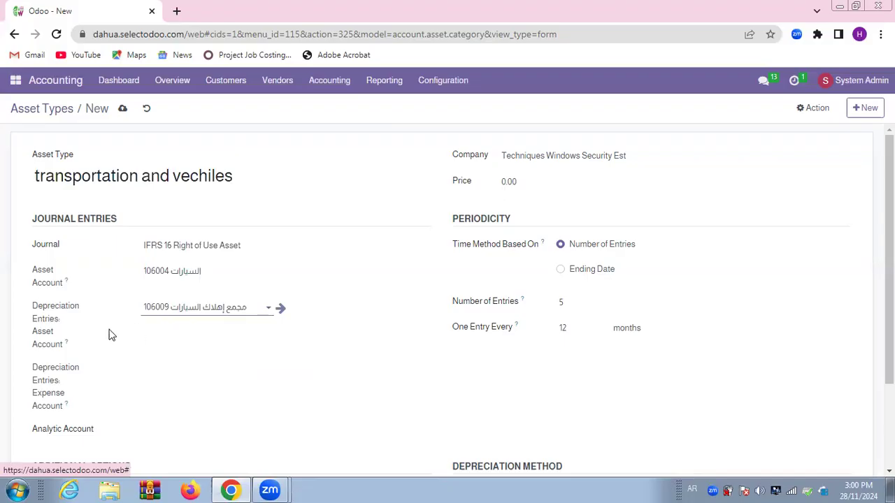
{"action": "left_click", "coordinate": [171, 370]}
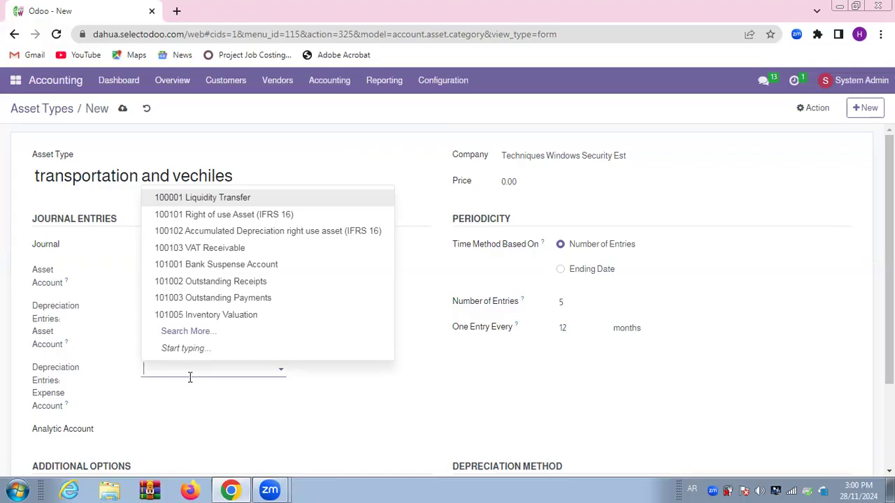
{"action": "type", "text": "السيا"}
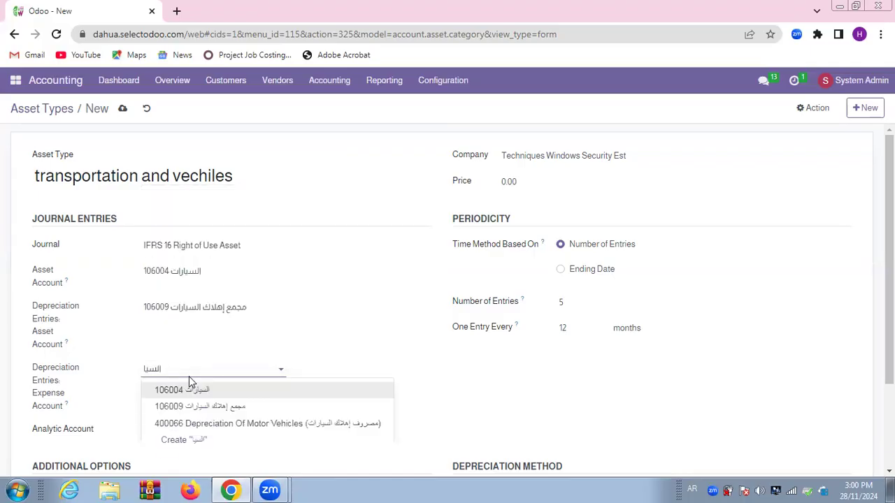
{"action": "left_click", "coordinate": [251, 424]}
{"action": "scroll", "coordinate": [98, 359], "scroll_direction": "down", "scroll_amount": 1}
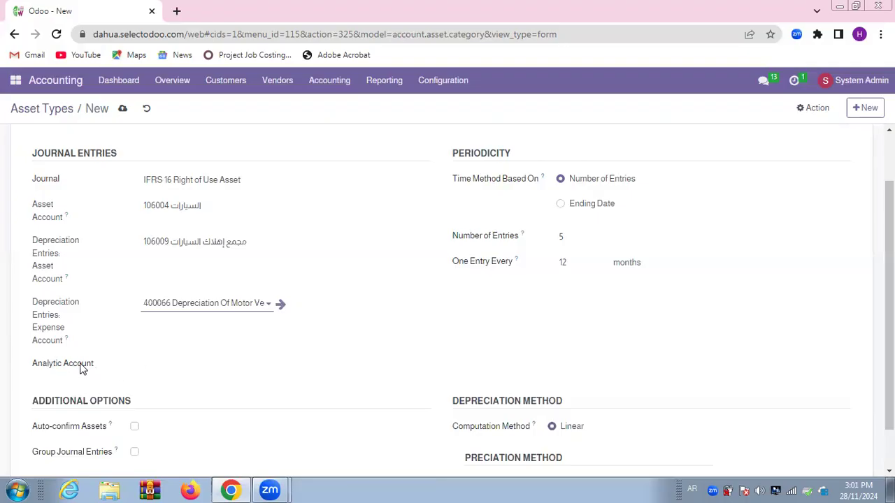
{"action": "scroll", "coordinate": [158, 362], "scroll_direction": "up", "scroll_amount": 1}
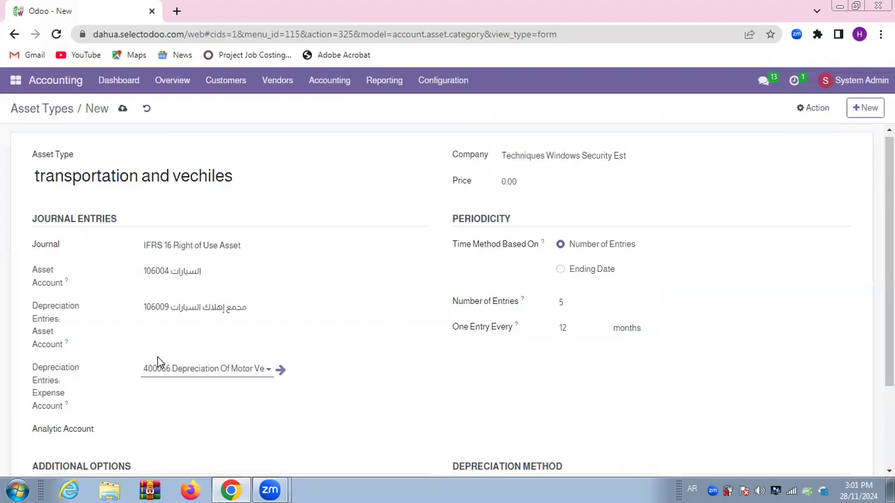
{"action": "scroll", "coordinate": [413, 226], "scroll_direction": "down", "scroll_amount": 1}
{"action": "scroll", "coordinate": [412, 225], "scroll_direction": "up", "scroll_amount": 1}
Step: Set the periodicity to 60 entries with one entry every 1 month
{"action": "left_click", "coordinate": [510, 309]}
{"action": "left_click", "coordinate": [584, 302]}
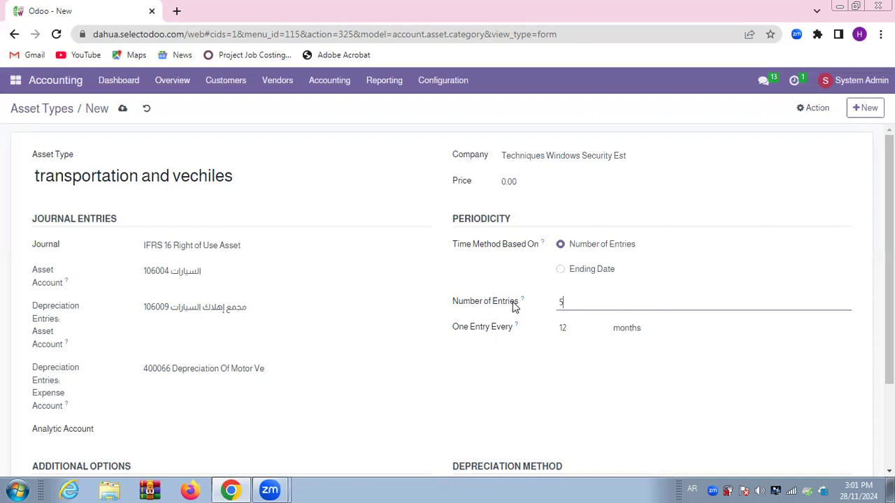
{"action": "double_click", "coordinate": [583, 300]}
{"action": "type", "text": "1"}
{"action": "double_click", "coordinate": [586, 327]}
{"action": "double_click", "coordinate": [576, 296]}
{"action": "type", "text": "60"}
{"action": "left_click", "coordinate": [577, 328]}
{"action": "double_click", "coordinate": [577, 330]}
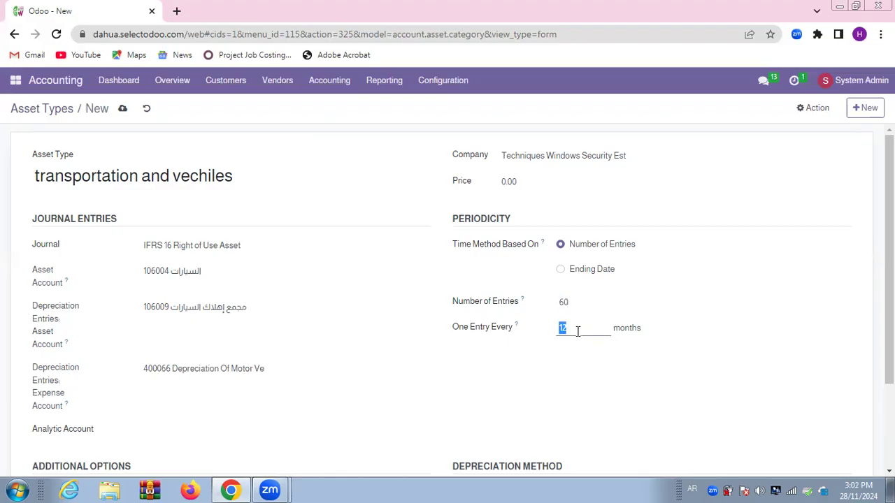
{"action": "type", "text": "1"}
{"action": "key", "text": "Tab"}
Step: Toggle the Prorata Temporis option in the asset type's depreciation method settings
{"action": "scroll", "coordinate": [593, 325], "scroll_direction": "down", "scroll_amount": 2}
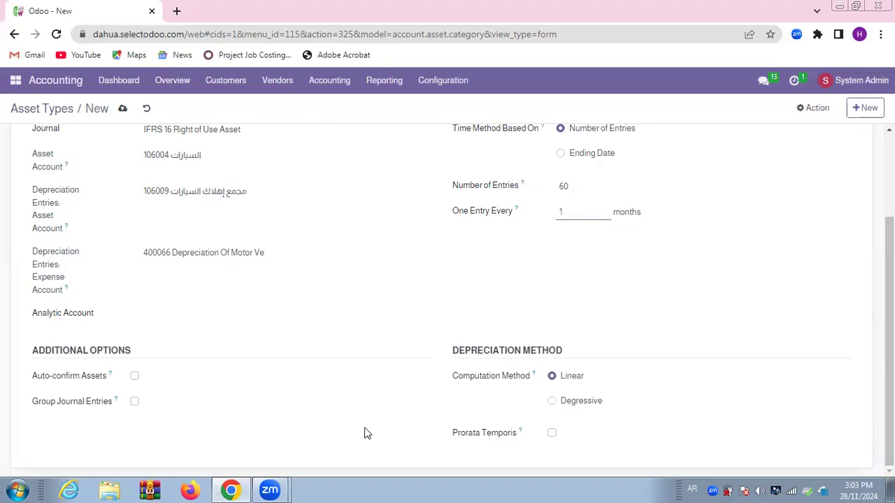
{"action": "left_click", "coordinate": [464, 440]}
{"action": "left_click", "coordinate": [552, 434]}
{"action": "scroll", "coordinate": [275, 382], "scroll_direction": "up", "scroll_amount": 2}
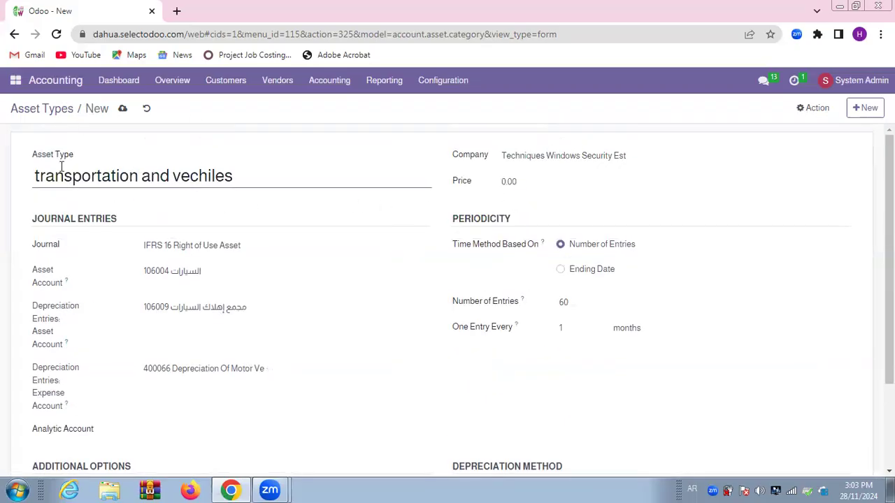
Step: Save the transportation and vechiles asset type and open a new product form in Inventory
{"action": "left_click", "coordinate": [122, 108]}
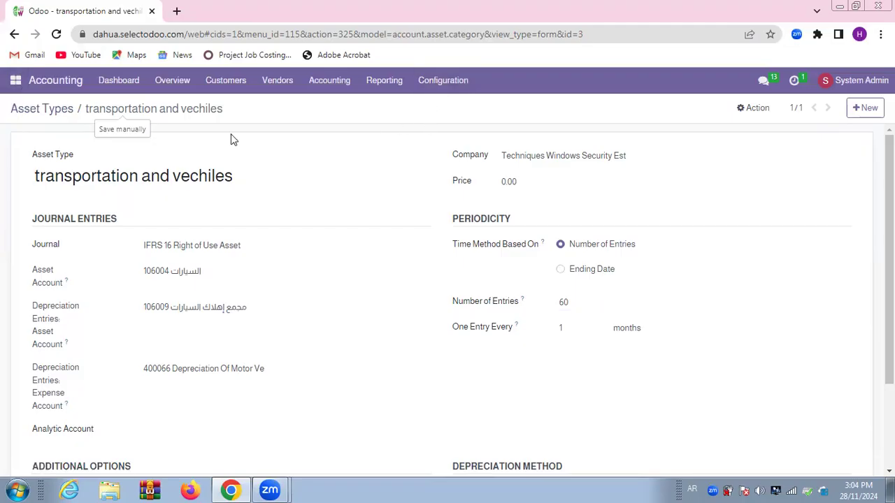
{"action": "left_click", "coordinate": [14, 85]}
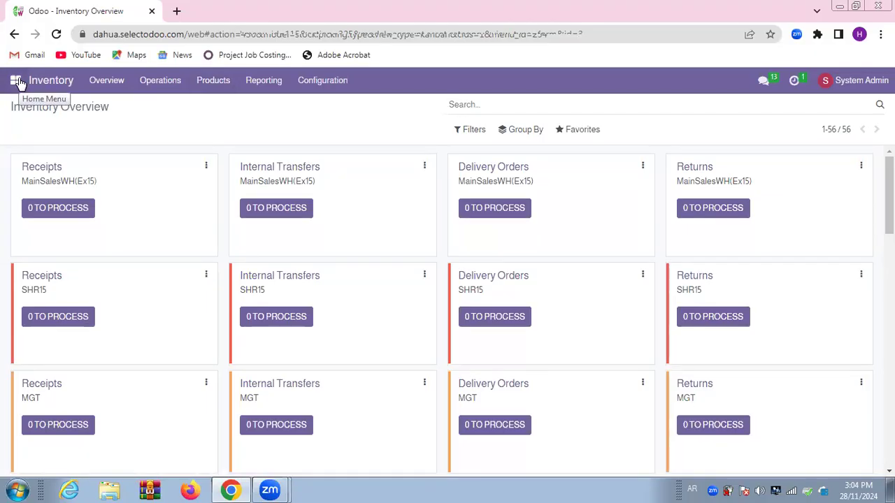
{"action": "left_click", "coordinate": [222, 81]}
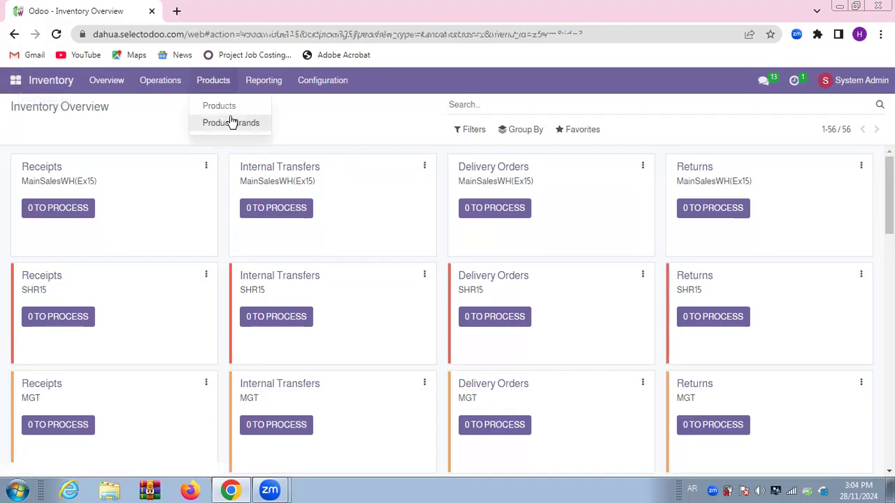
{"action": "left_click", "coordinate": [232, 114]}
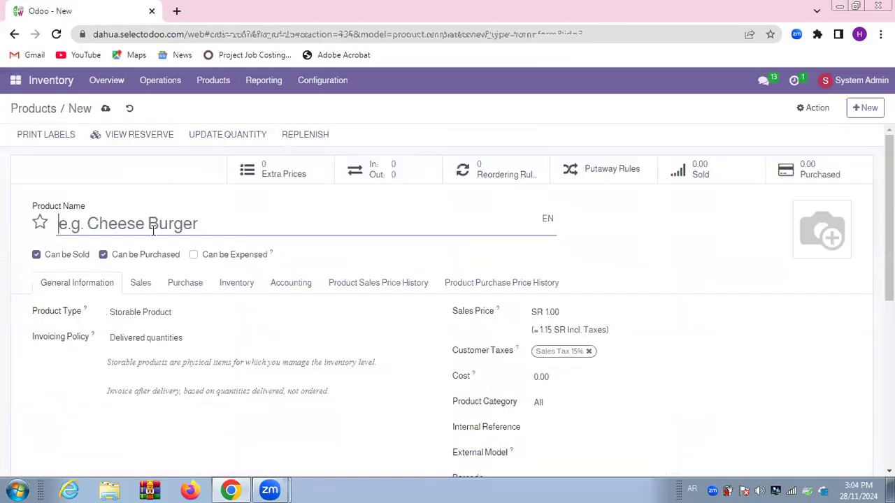
Step: Name the new product toyota corolla 2025
{"action": "type", "text": "فخغخف"}
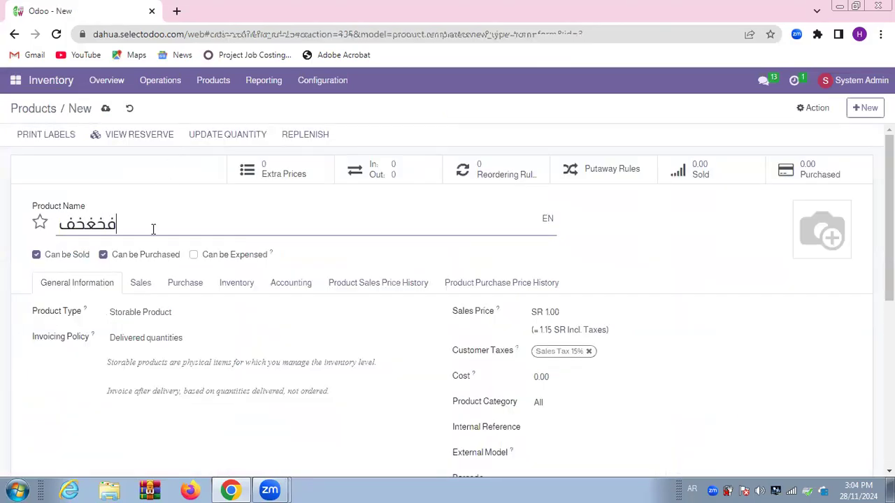
{"action": "key", "text": "BackSpace"}
{"action": "key", "text": "BackSpace"}
{"action": "key", "text": "BackSpace"}
{"action": "key", "text": "BackSpace"}
{"action": "key", "text": "BackSpace"}
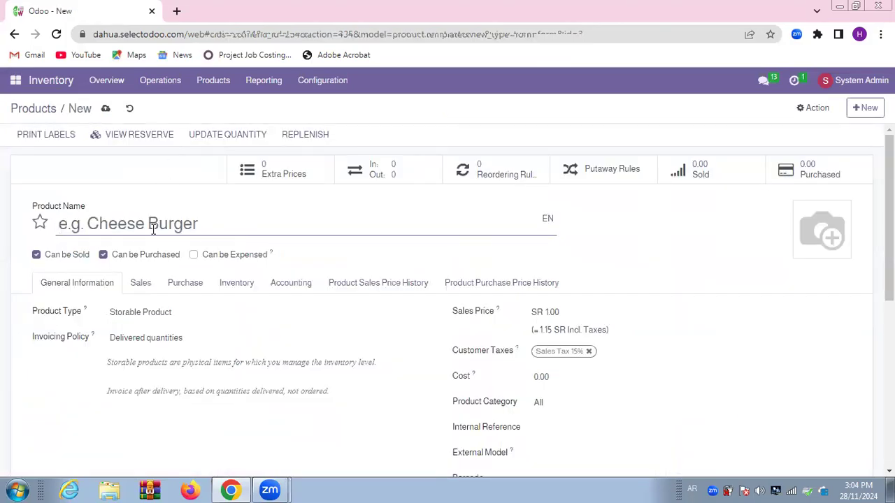
{"action": "type", "text": "toyota"}
{"action": "type", "text": " crolla"}
{"action": "key", "text": "BackSpace"}
{"action": "key", "text": "BackSpace"}
{"action": "key", "text": "BackSpace"}
{"action": "type", "text": "orolla 2025"}
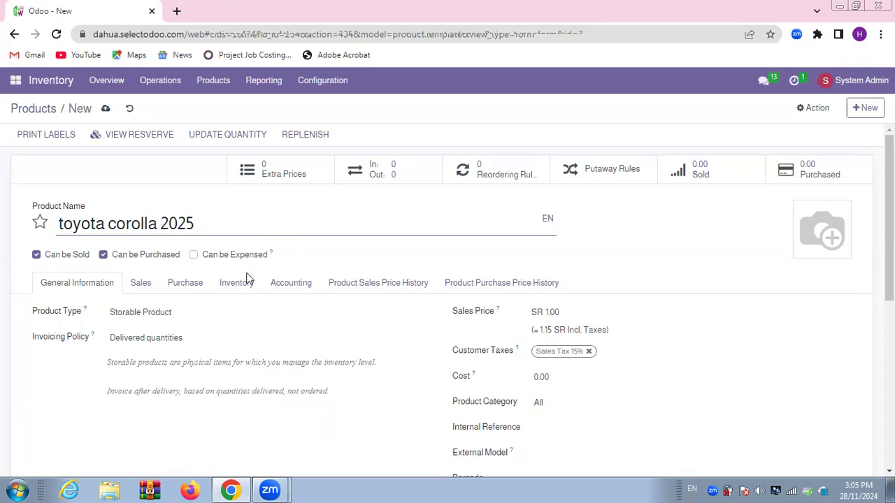
Step: Set the toyota corolla 2025 product type to Consumable
{"action": "left_click", "coordinate": [178, 318]}
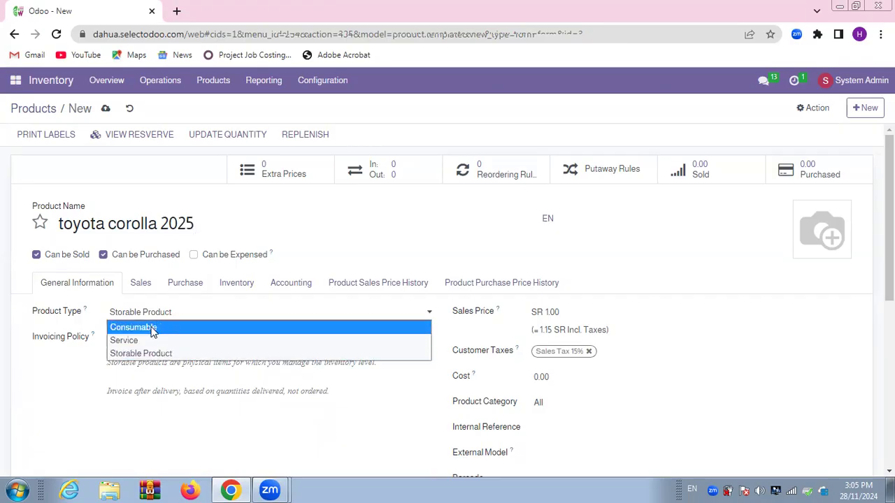
{"action": "left_click", "coordinate": [153, 329]}
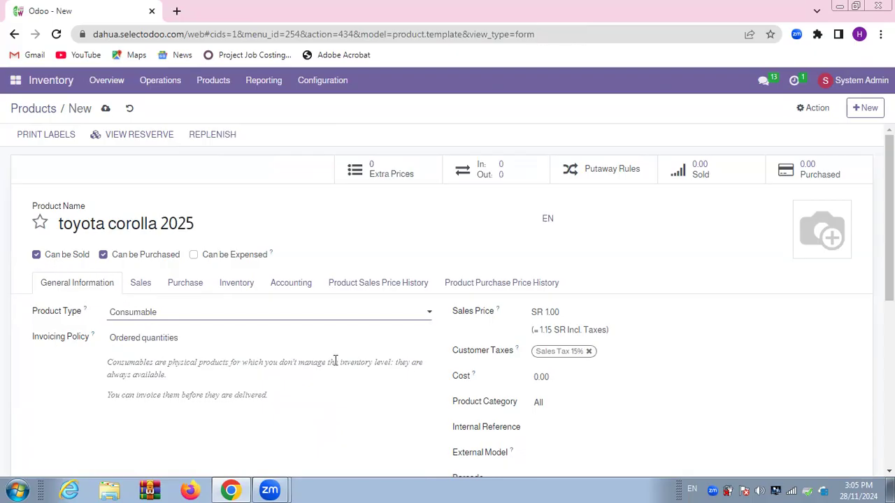
{"action": "left_click", "coordinate": [593, 432]}
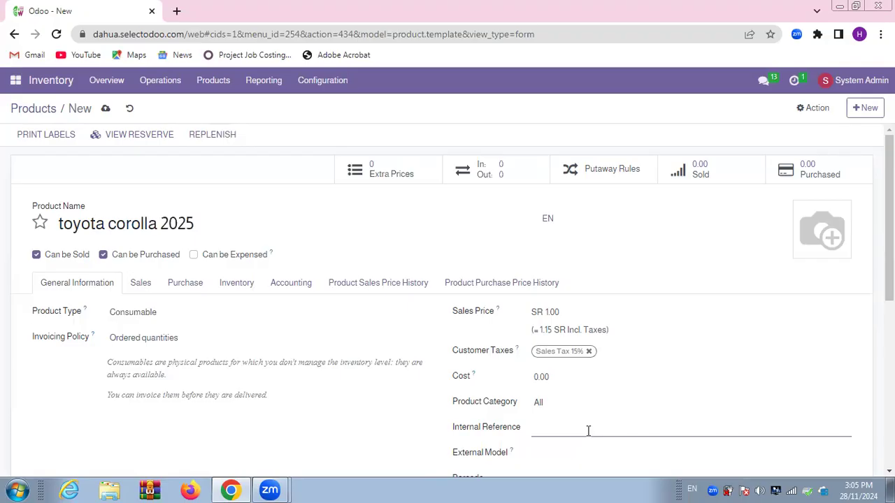
{"action": "scroll", "coordinate": [588, 433], "scroll_direction": "down", "scroll_amount": 1}
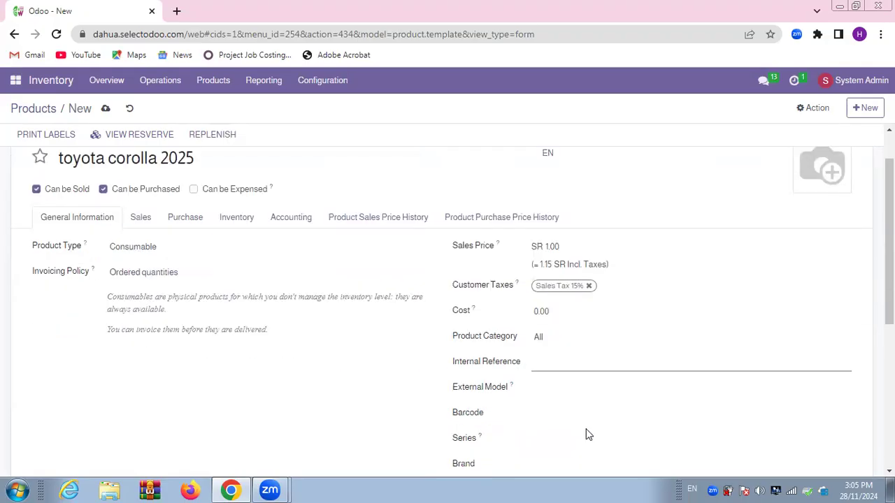
Step: Assign the transportation and vechiles asset type in the product's accounting settings and save the product
{"action": "left_click", "coordinate": [290, 222]}
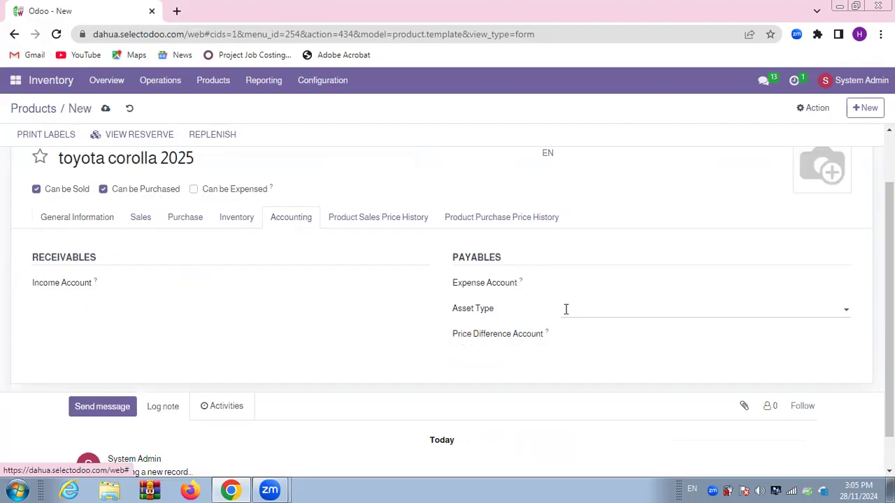
{"action": "left_click", "coordinate": [595, 310]}
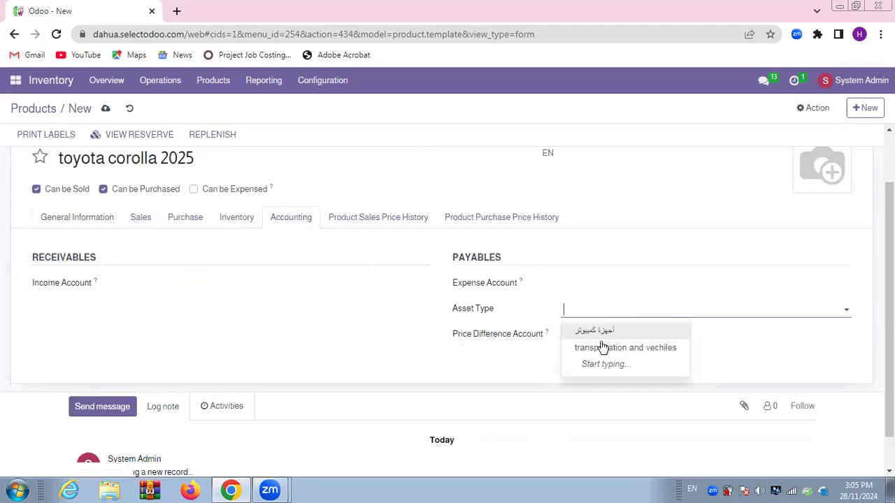
{"action": "left_click", "coordinate": [597, 353]}
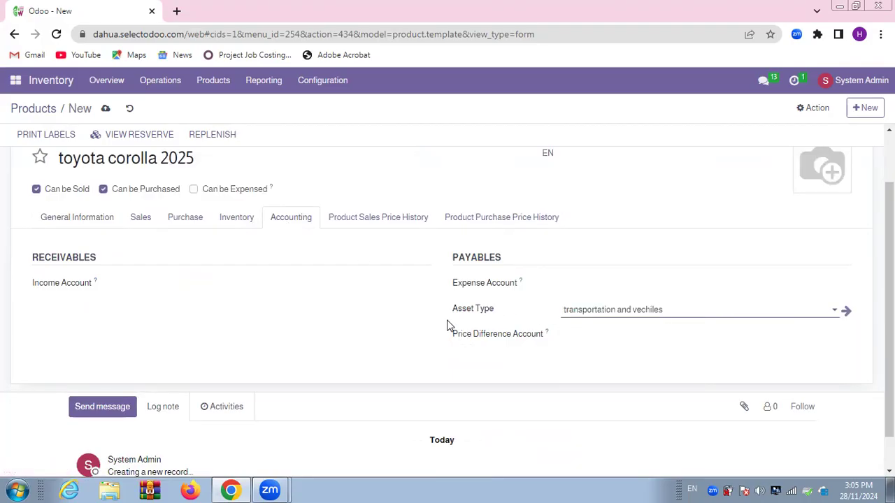
{"action": "scroll", "coordinate": [447, 324], "scroll_direction": "up", "scroll_amount": 1}
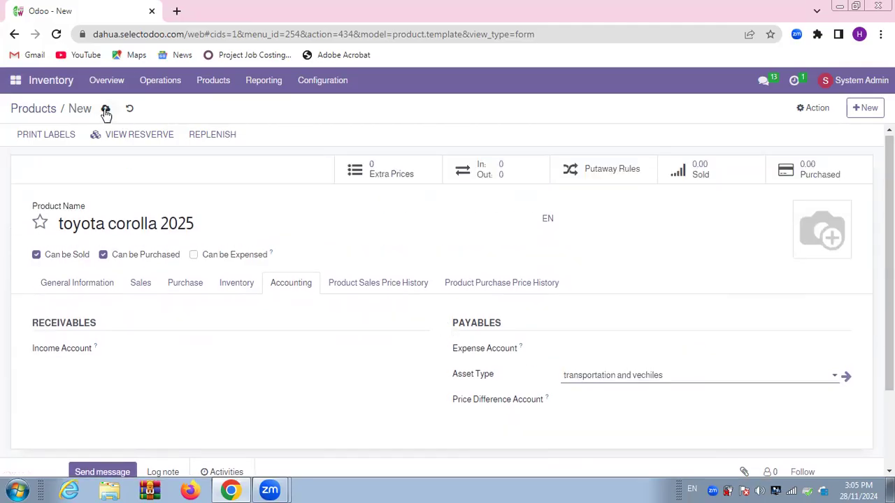
{"action": "left_click", "coordinate": [105, 108]}
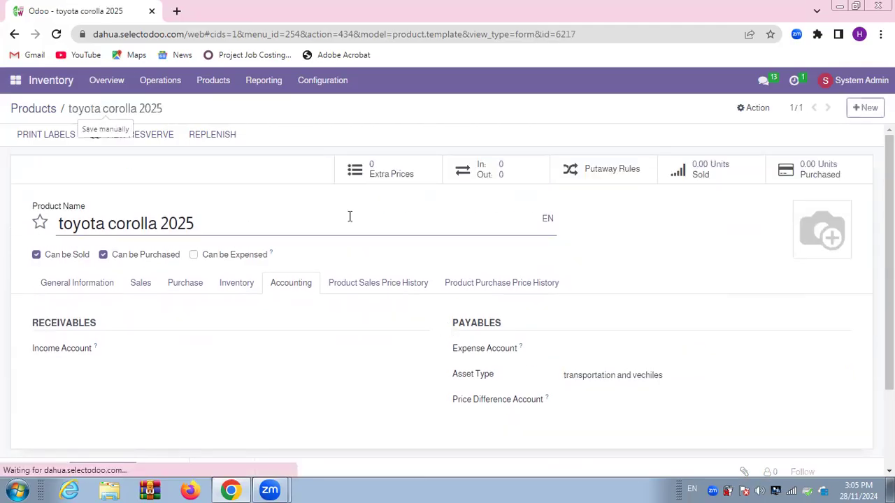
Step: Search the Inventory products for toyo and reopen the toyota corolla 2025 product
{"action": "left_click", "coordinate": [14, 82]}
{"action": "left_click", "coordinate": [676, 183]}
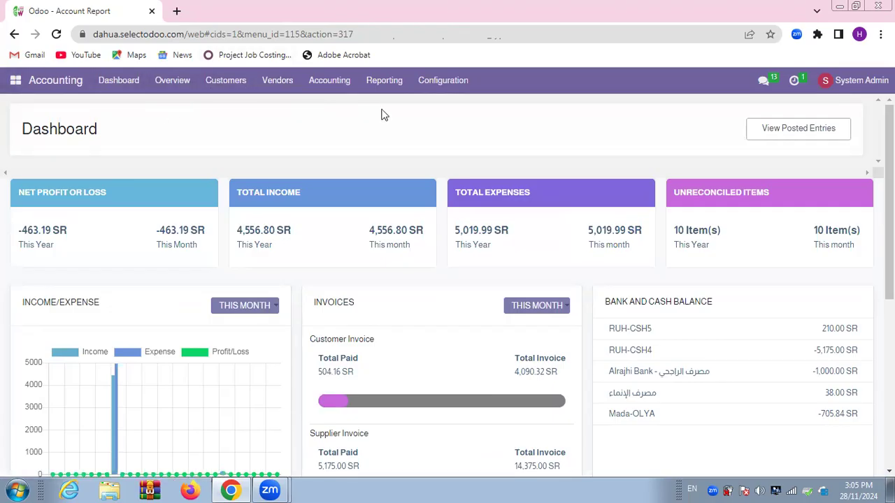
{"action": "left_click", "coordinate": [15, 81]}
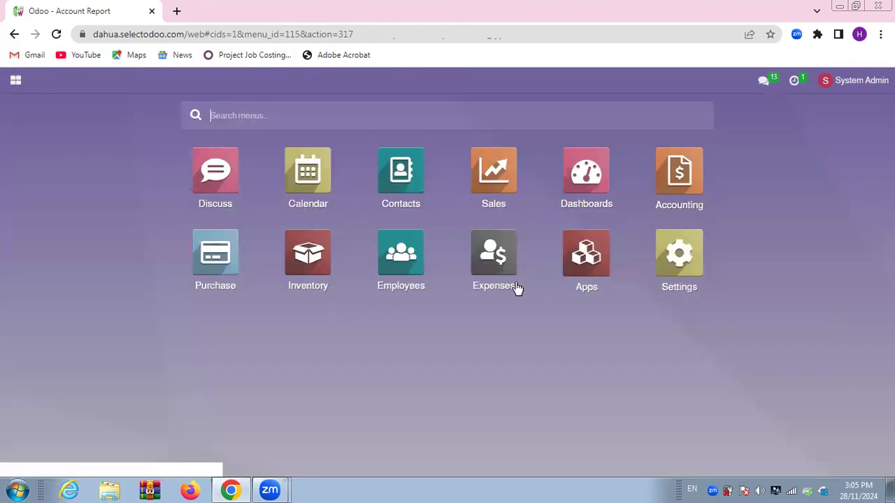
{"action": "left_click", "coordinate": [300, 257]}
{"action": "left_click", "coordinate": [265, 83]}
{"action": "left_click", "coordinate": [213, 80]}
{"action": "left_click", "coordinate": [213, 106]}
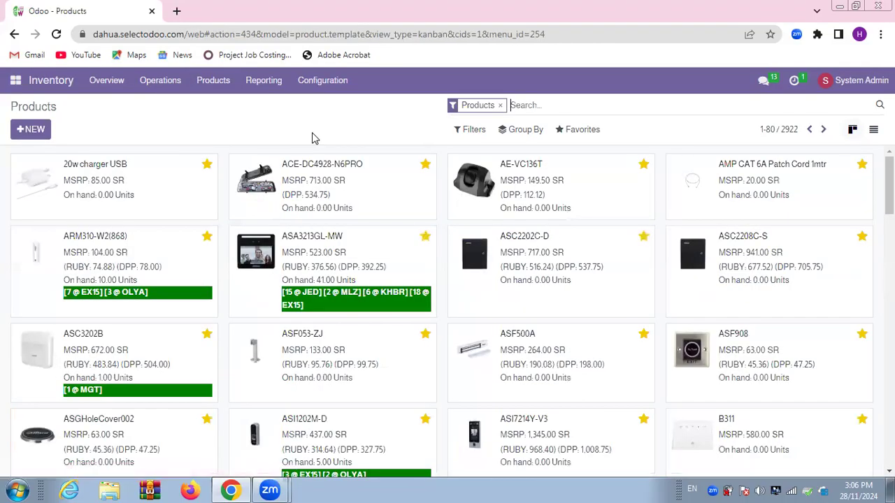
{"action": "type", "text": "toyo"}
{"action": "key", "text": "Return"}
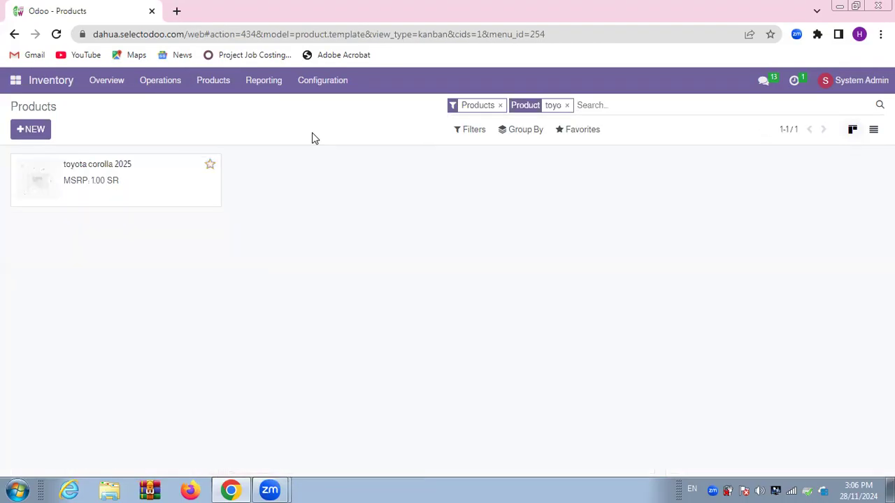
{"action": "left_click", "coordinate": [113, 177]}
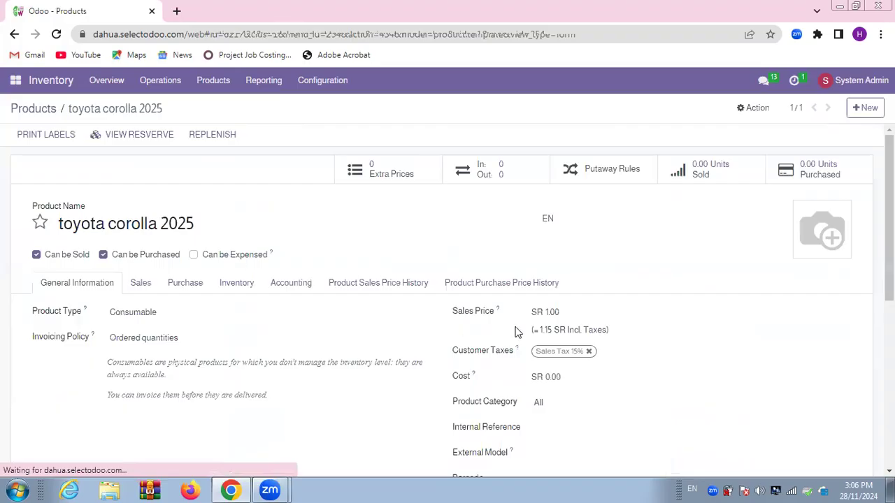
Step: Set the product's expense account to 106004 السيارات and save the product
{"action": "left_click", "coordinate": [297, 287]}
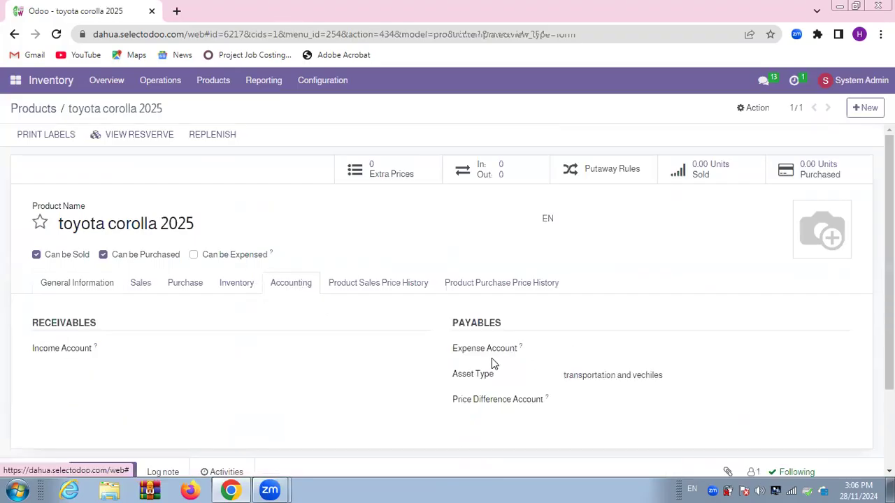
{"action": "left_click", "coordinate": [572, 346]}
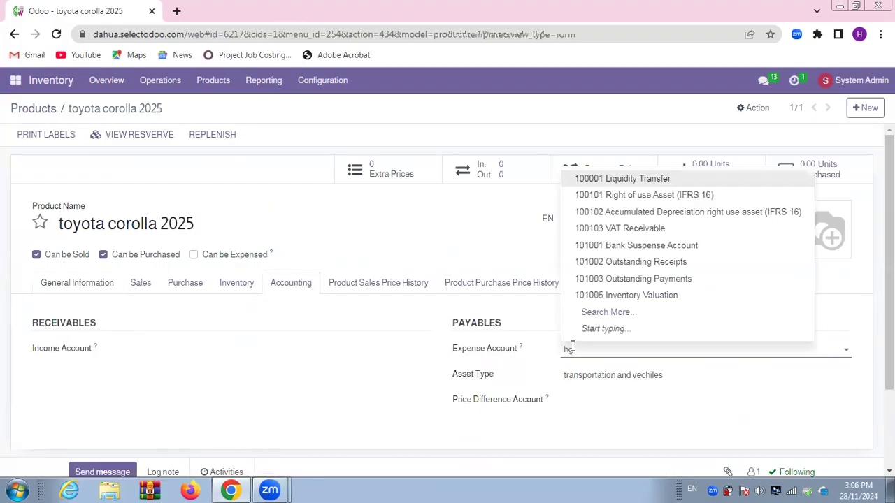
{"action": "type", "text": "hgsdh"}
{"action": "key", "text": "BackSpace"}
{"action": "key", "text": "BackSpace"}
{"action": "key", "text": "BackSpace"}
{"action": "key", "text": "BackSpace"}
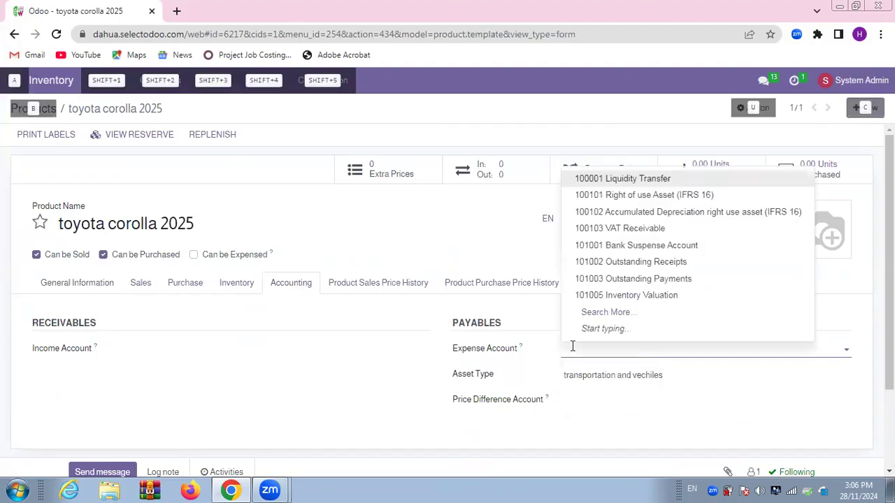
{"action": "type", "text": "السيا"}
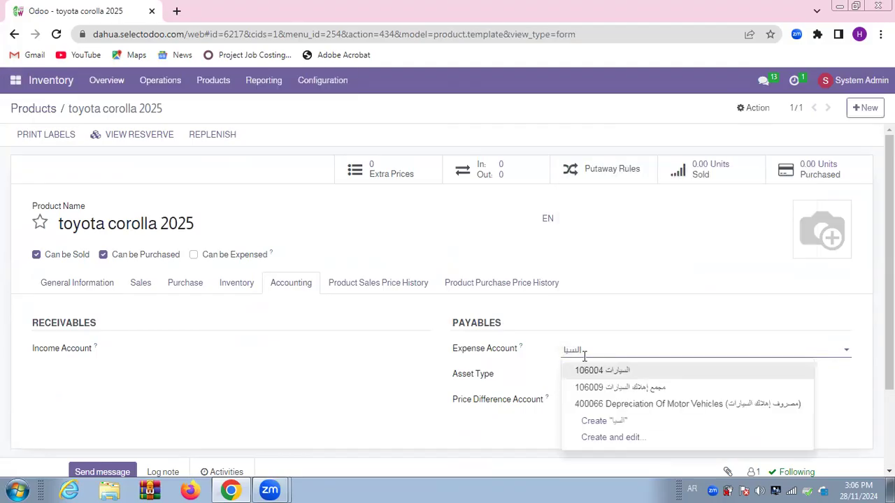
{"action": "left_click", "coordinate": [618, 374]}
{"action": "left_click", "coordinate": [176, 110]}
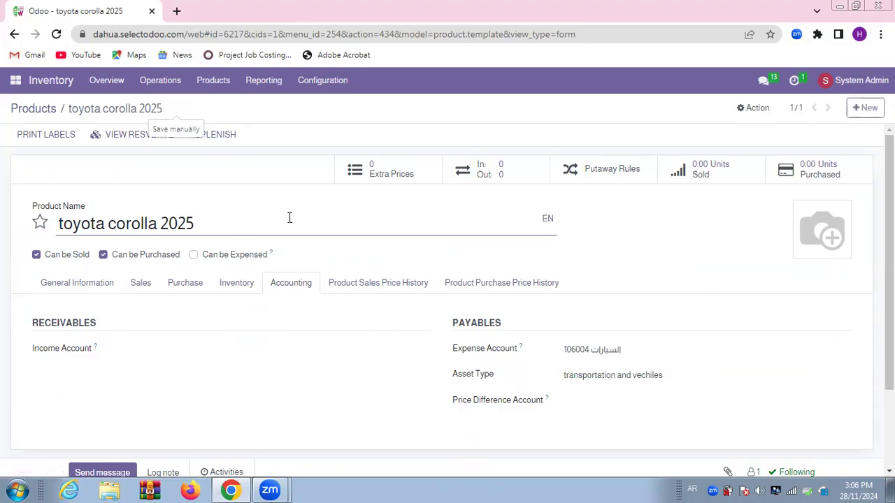
Step: Switch to Accounting and create a new vendor bill
{"action": "left_click", "coordinate": [16, 81]}
{"action": "left_click", "coordinate": [730, 166]}
{"action": "left_click", "coordinate": [322, 89]}
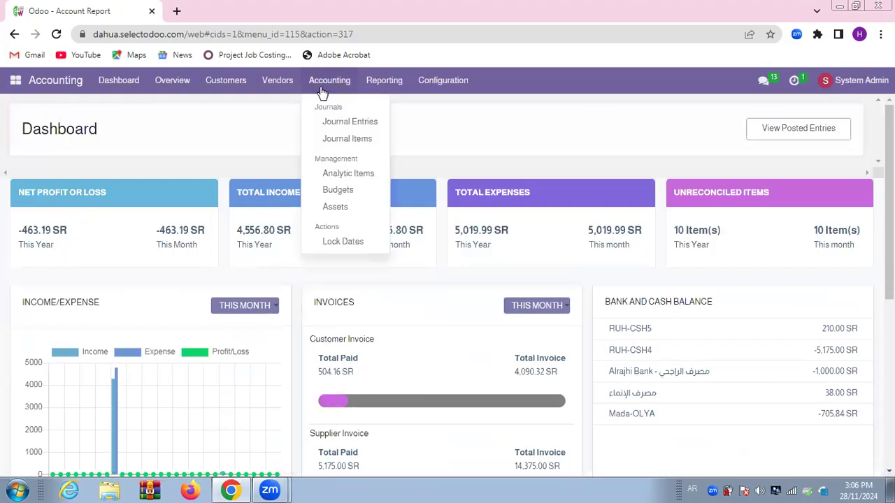
{"action": "left_click", "coordinate": [230, 145]}
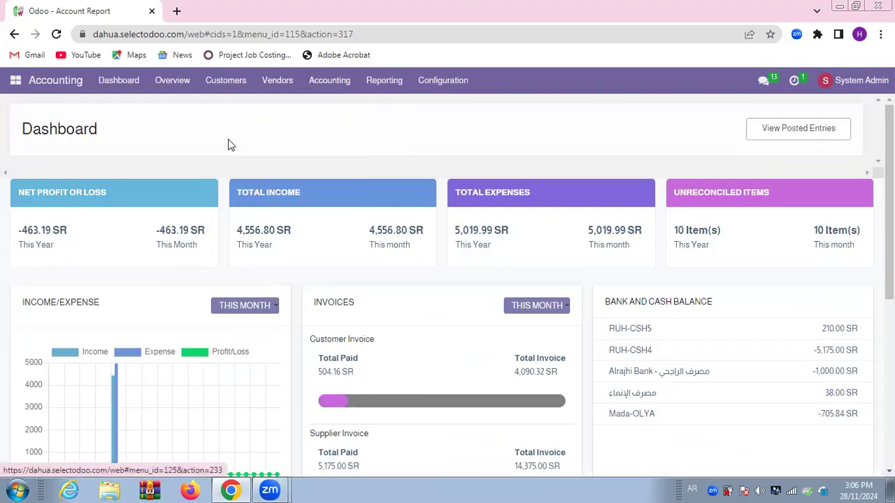
{"action": "left_click", "coordinate": [27, 131]}
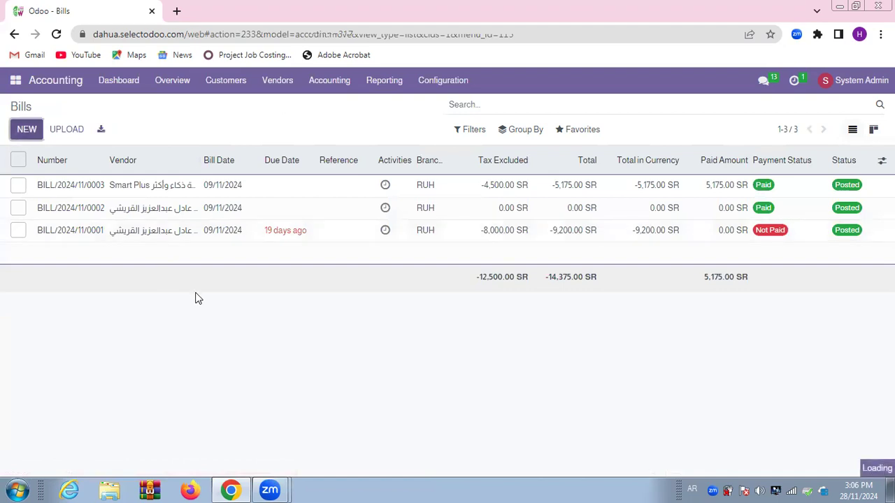
Step: Set the bill's vendor to Aljazirah Vehicles Agencies Co
{"action": "left_click", "coordinate": [176, 231]}
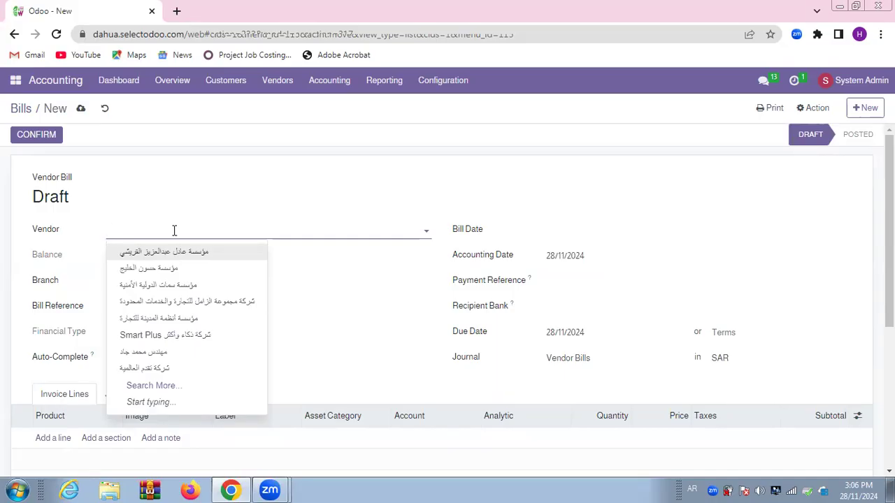
{"action": "type", "text": "شمت"}
{"action": "key", "text": "BackSpace"}
{"action": "type", "text": "ali"}
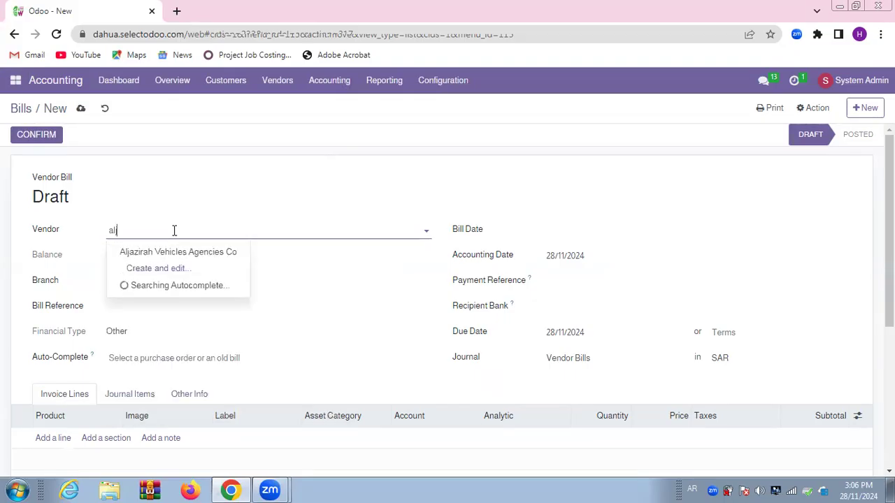
{"action": "left_click", "coordinate": [181, 252]}
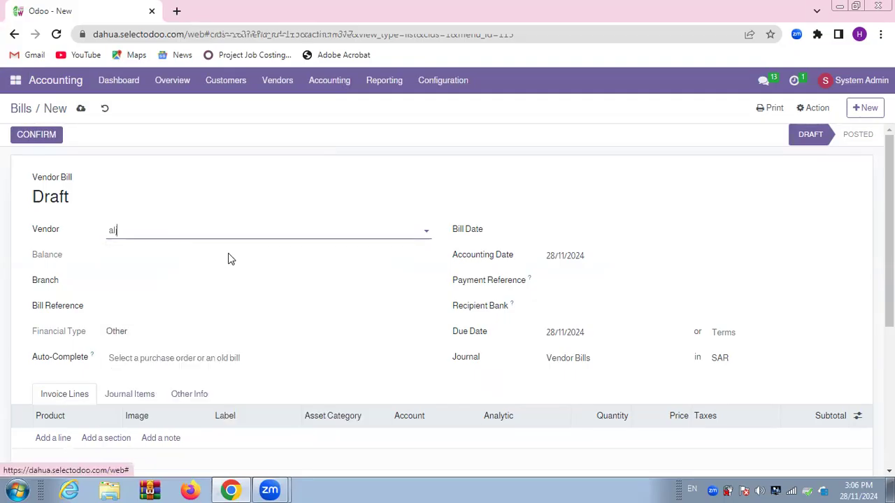
Step: Set the vendor bill's date to 28/11/2024
{"action": "scroll", "coordinate": [231, 259], "scroll_direction": "down", "scroll_amount": 1}
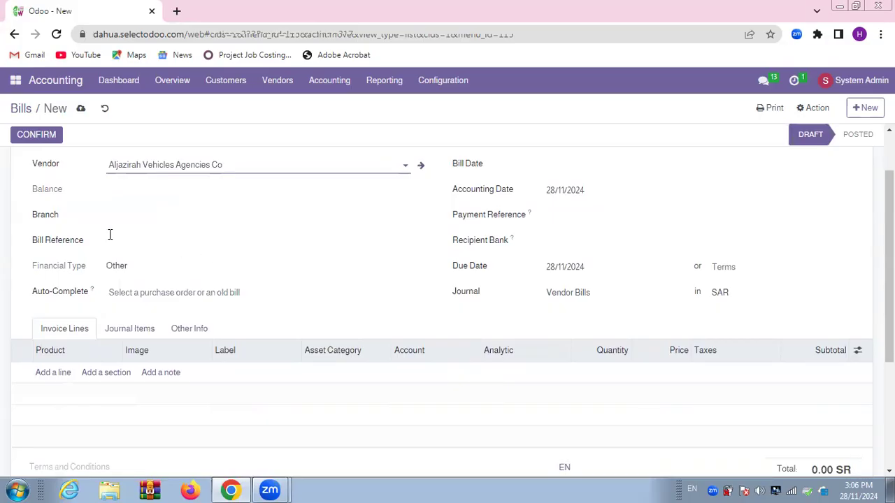
{"action": "left_click", "coordinate": [585, 164]}
{"action": "left_click", "coordinate": [666, 362]}
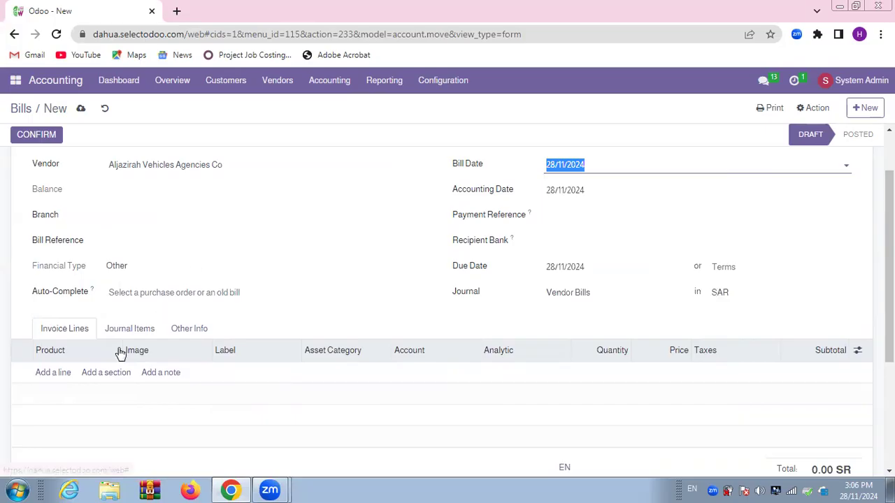
Step: Add a toyota corolla 2025 line to the bill with the asset category transportation and vechiles
{"action": "left_click", "coordinate": [54, 374]}
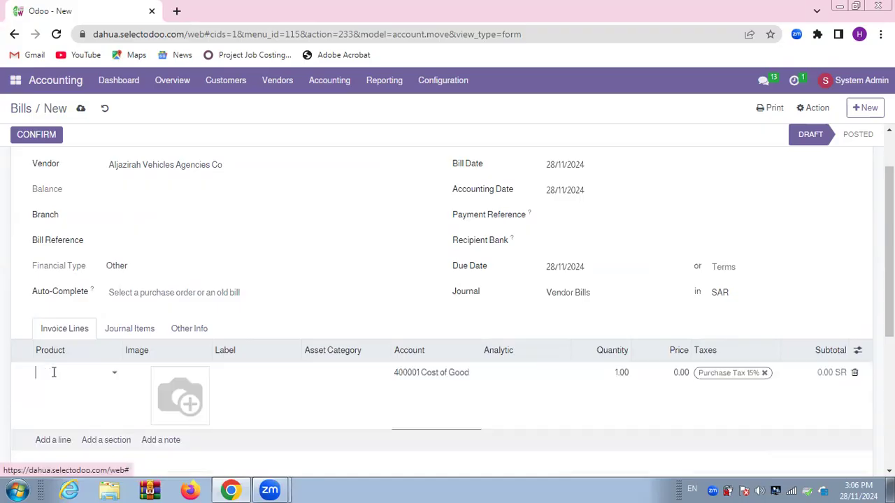
{"action": "type", "text": "toy"}
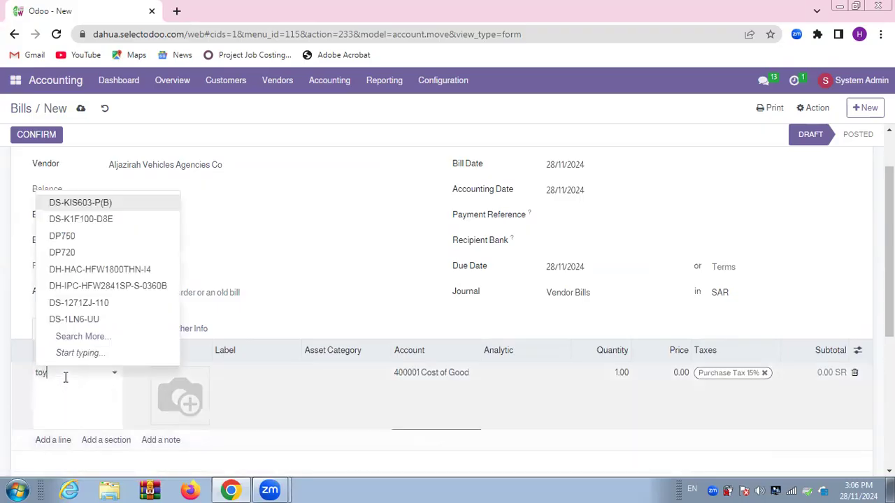
{"action": "type", "text": "o"}
{"action": "left_click", "coordinate": [73, 392]}
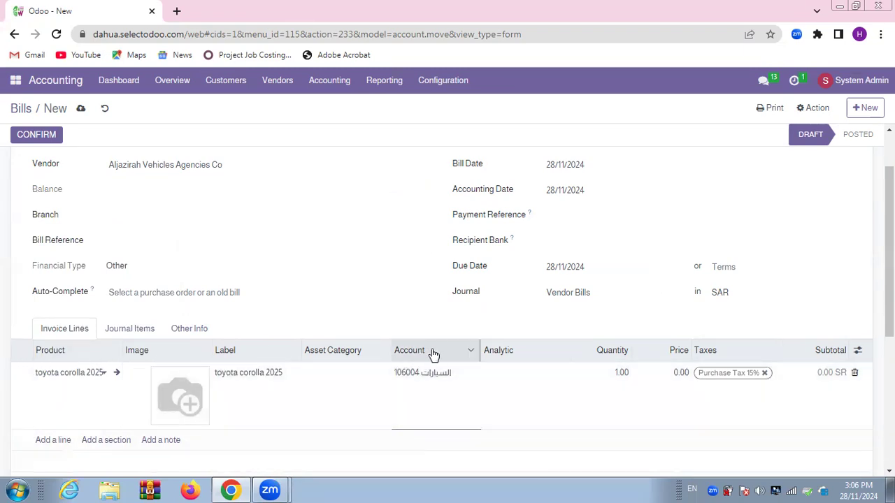
{"action": "left_click", "coordinate": [347, 374]}
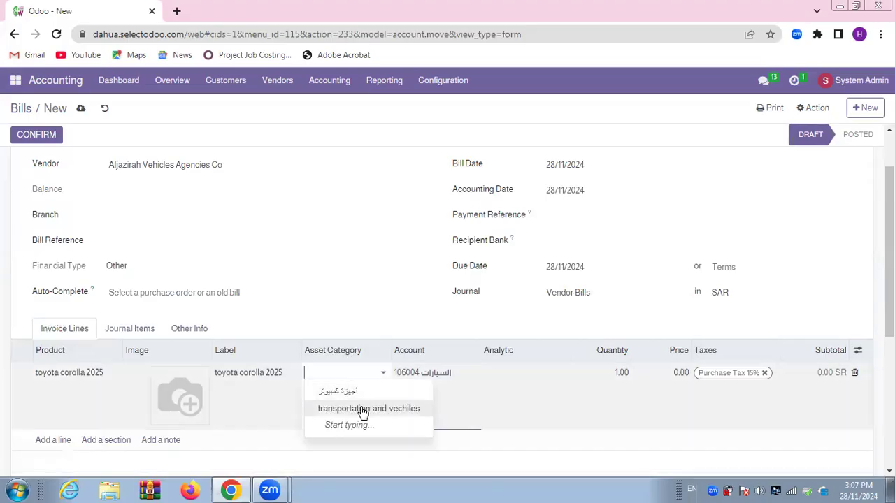
{"action": "left_click", "coordinate": [362, 410]}
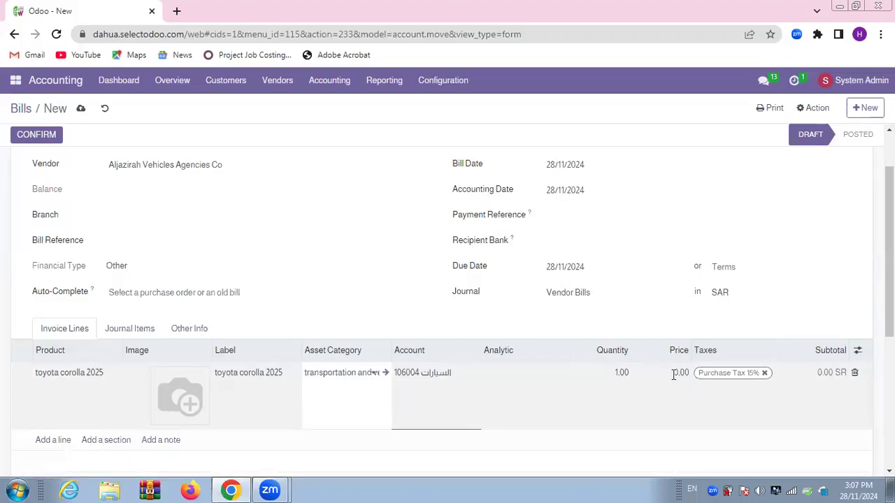
Step: Set the price of the toyota corolla 2025 bill line to 75000
{"action": "left_click", "coordinate": [674, 375]}
{"action": "left_click", "coordinate": [673, 375]}
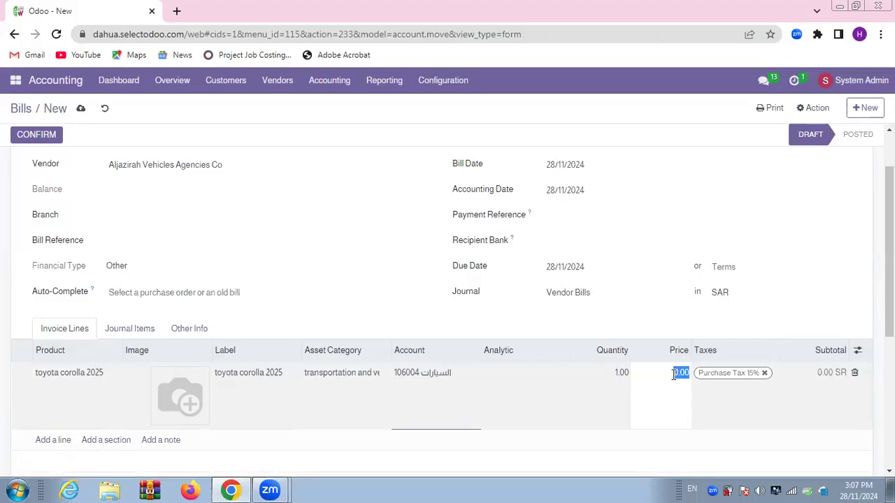
{"action": "type", "text": "75000"}
{"action": "left_click", "coordinate": [9, 237]}
Step: Save the vendor bill and confirm it
{"action": "scroll", "coordinate": [9, 235], "scroll_direction": "down", "scroll_amount": 3}
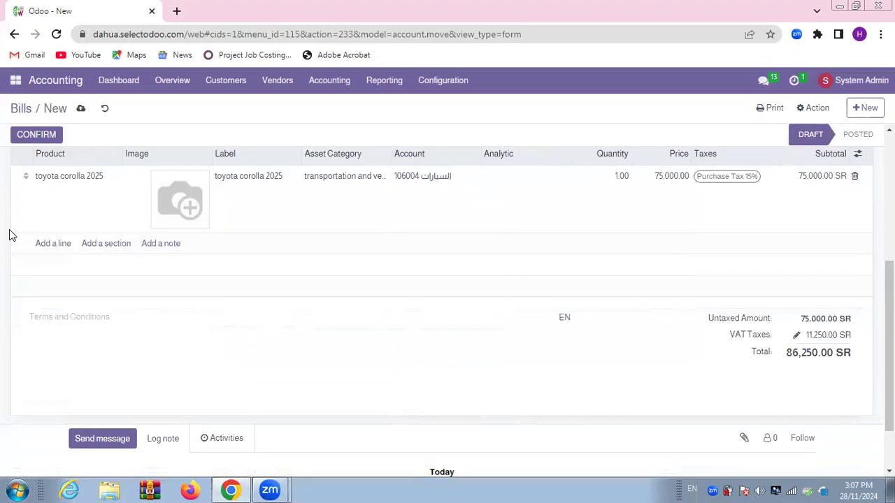
{"action": "scroll", "coordinate": [6, 235], "scroll_direction": "up", "scroll_amount": 4}
{"action": "left_click", "coordinate": [81, 111]}
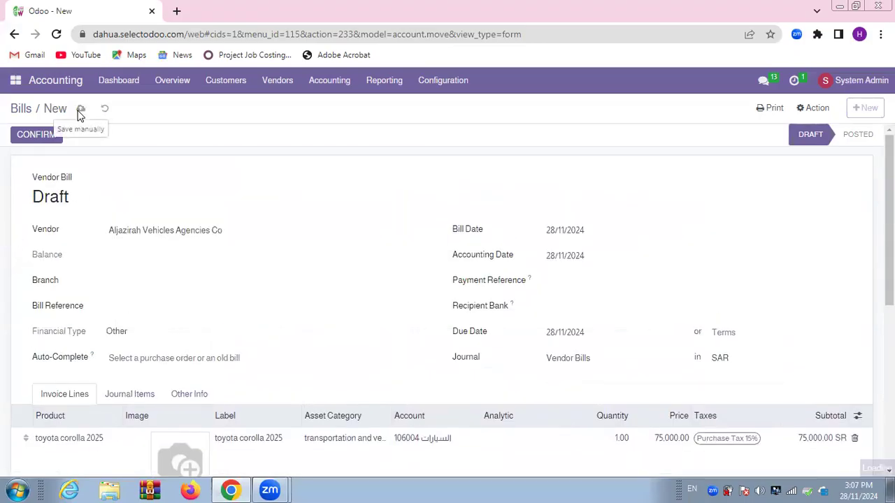
{"action": "left_click", "coordinate": [39, 135]}
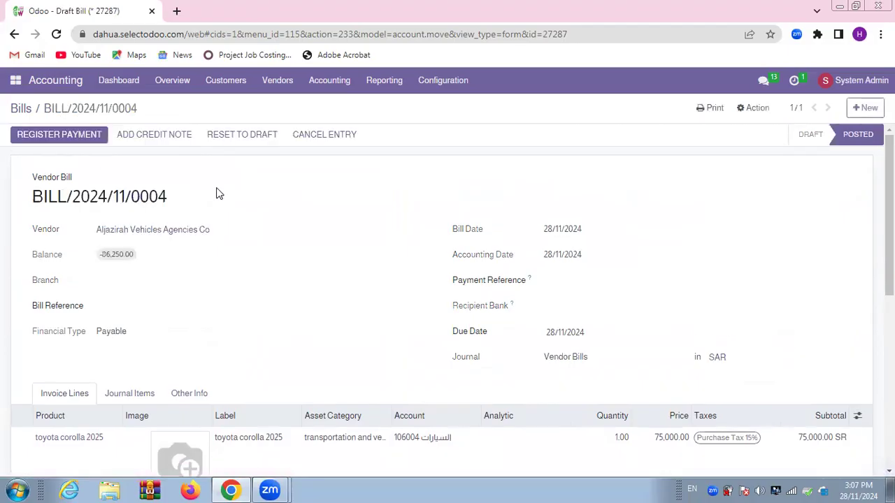
Step: Open the toyota corolla 2025 asset, set its salvage value to 1 and save it
{"action": "left_click", "coordinate": [328, 82]}
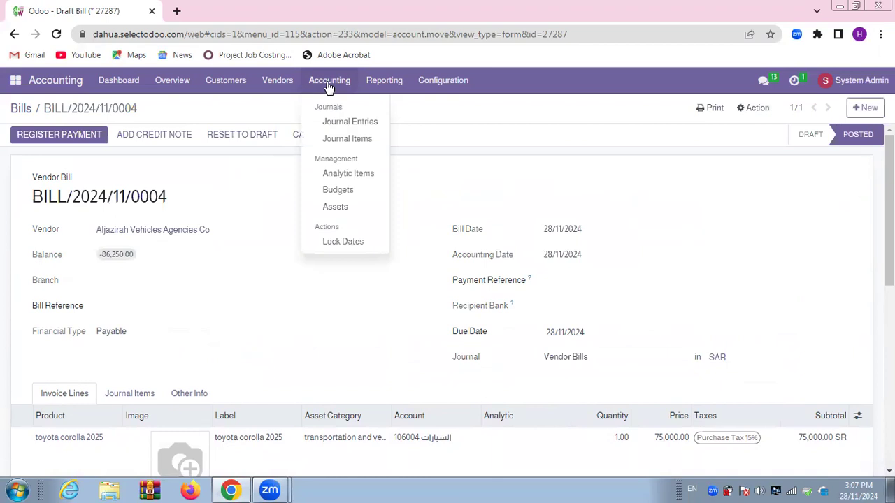
{"action": "left_click", "coordinate": [340, 209]}
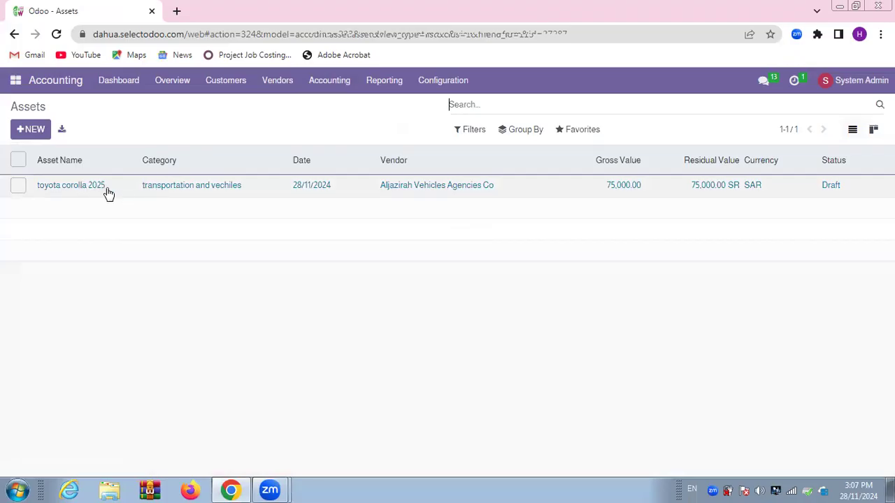
{"action": "left_click", "coordinate": [59, 191]}
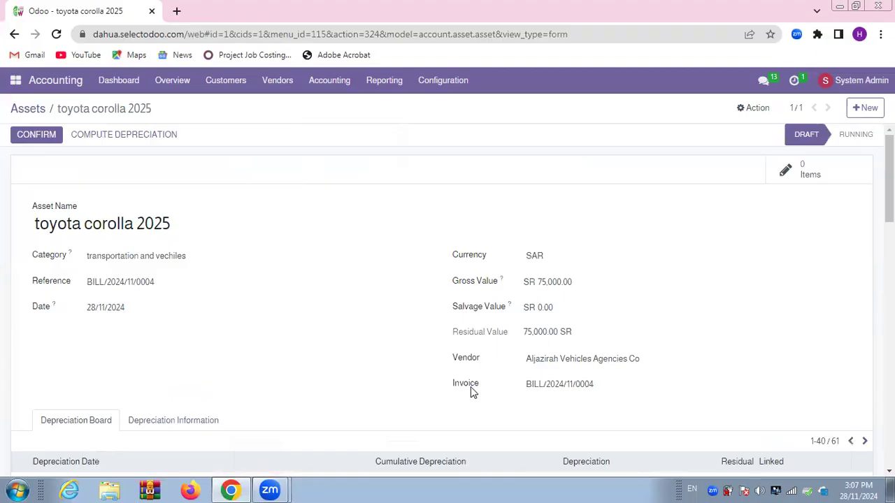
{"action": "left_click", "coordinate": [559, 309]}
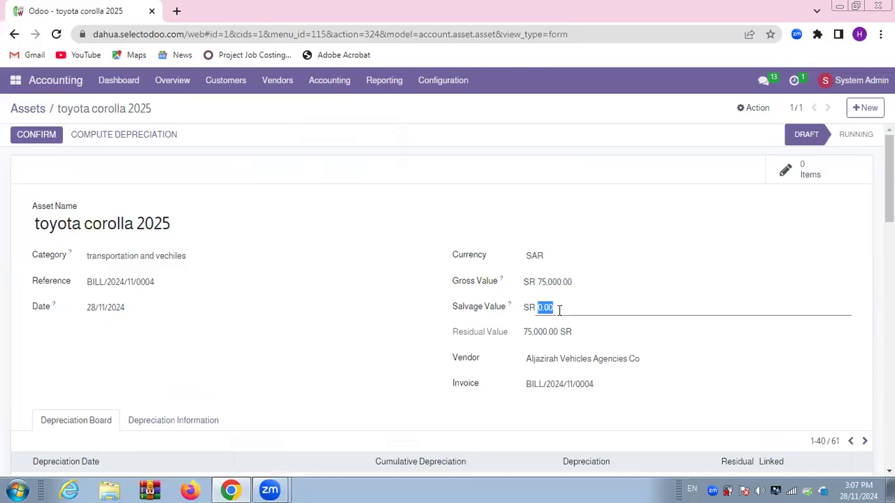
{"action": "type", "text": "1"}
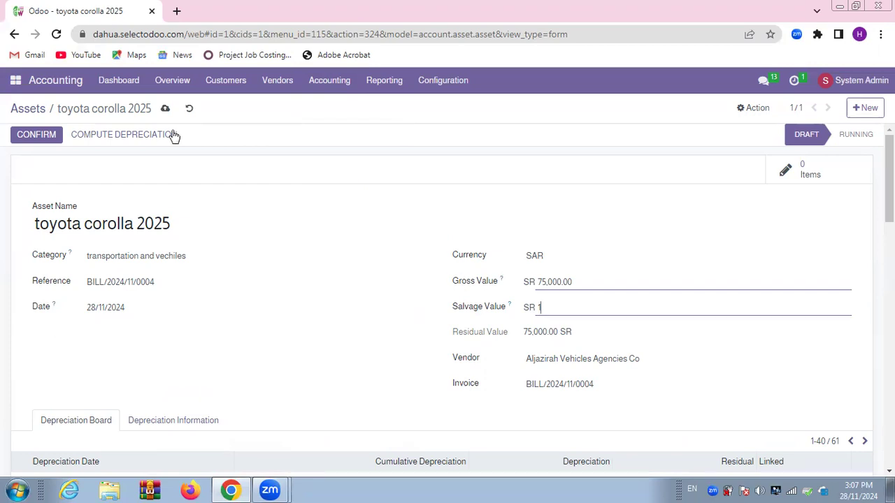
{"action": "left_click", "coordinate": [166, 110]}
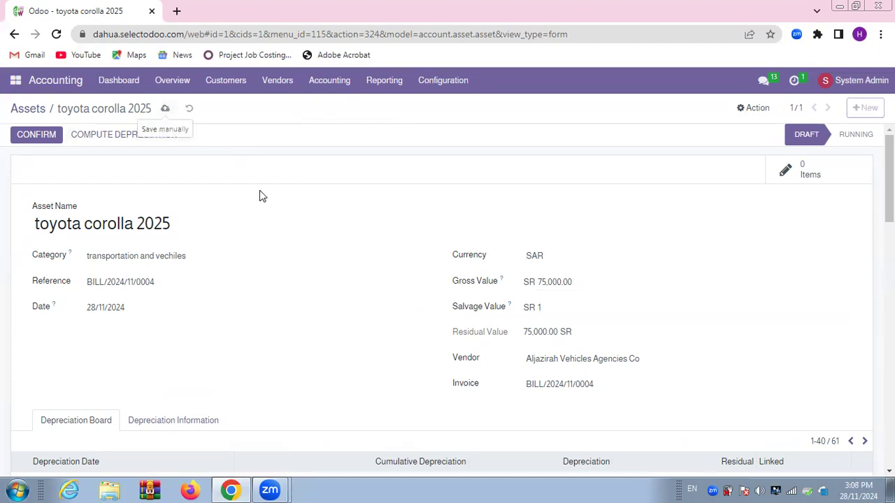
Step: Check the asset's depreciation board, compute its depreciation and confirm the asset
{"action": "scroll", "coordinate": [259, 190], "scroll_direction": "down", "scroll_amount": 1}
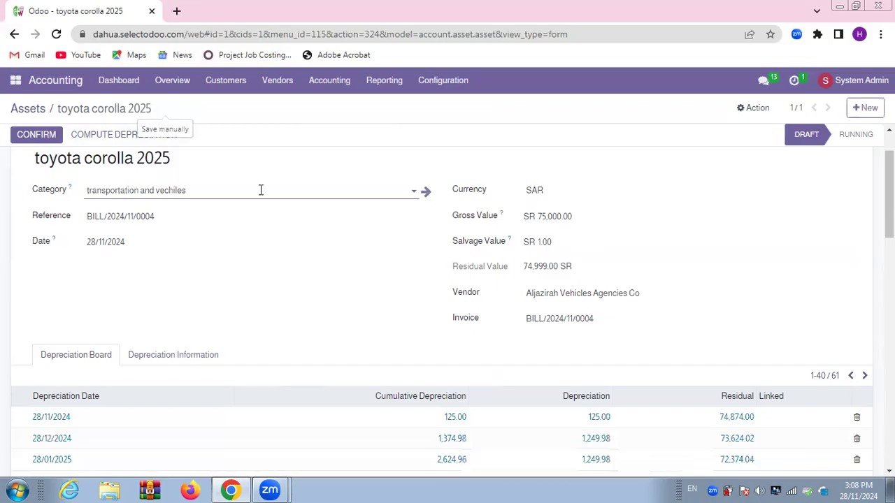
{"action": "scroll", "coordinate": [259, 190], "scroll_direction": "down", "scroll_amount": 1}
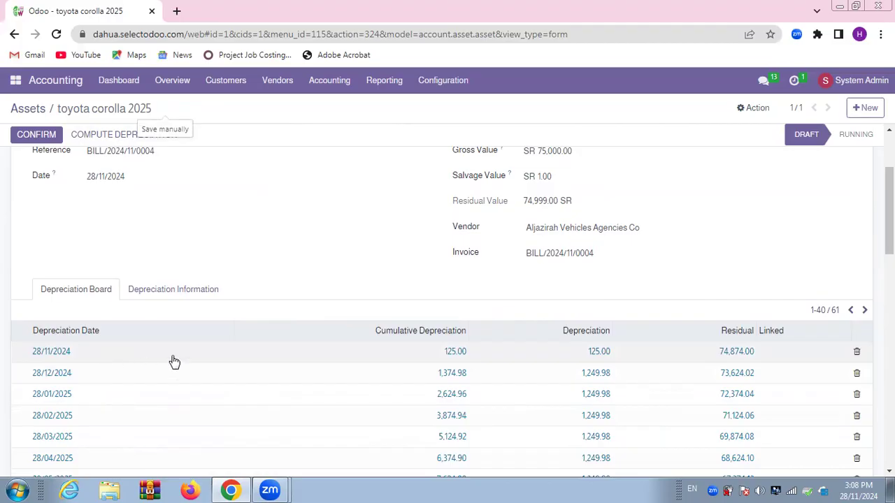
{"action": "scroll", "coordinate": [174, 362], "scroll_direction": "down", "scroll_amount": 3}
{"action": "scroll", "coordinate": [172, 361], "scroll_direction": "up", "scroll_amount": 3}
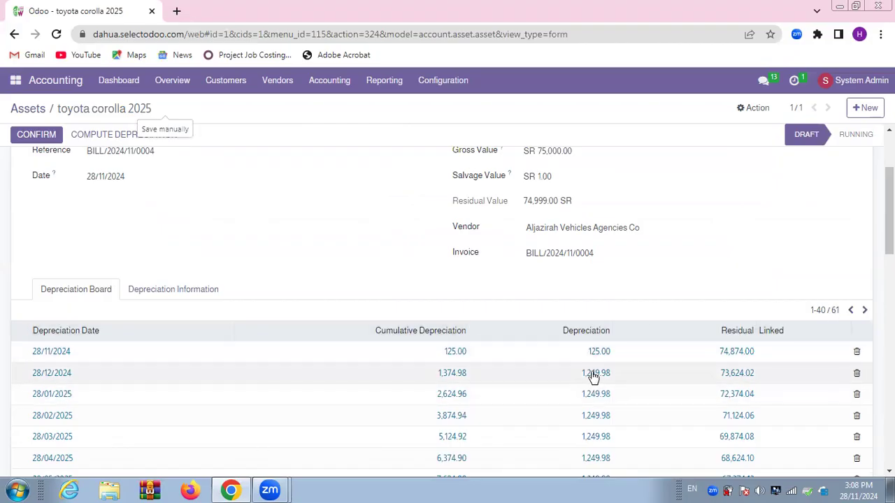
{"action": "scroll", "coordinate": [542, 322], "scroll_direction": "up", "scroll_amount": 2}
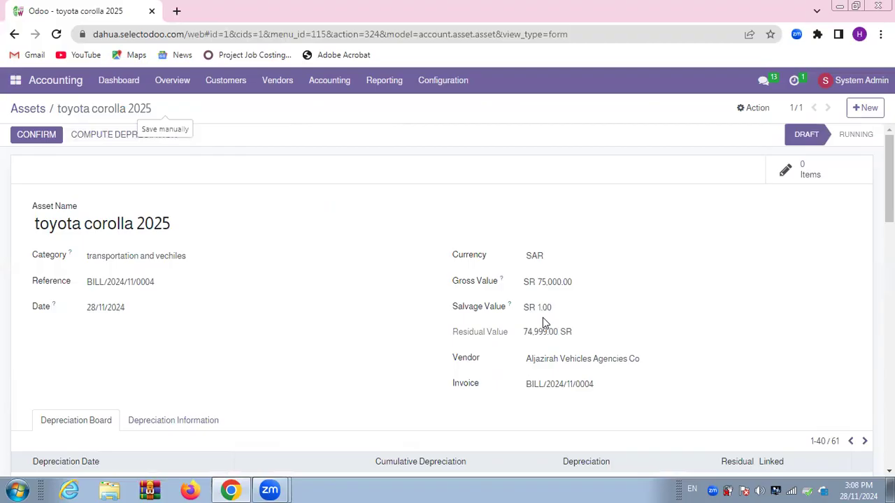
{"action": "left_click", "coordinate": [101, 137]}
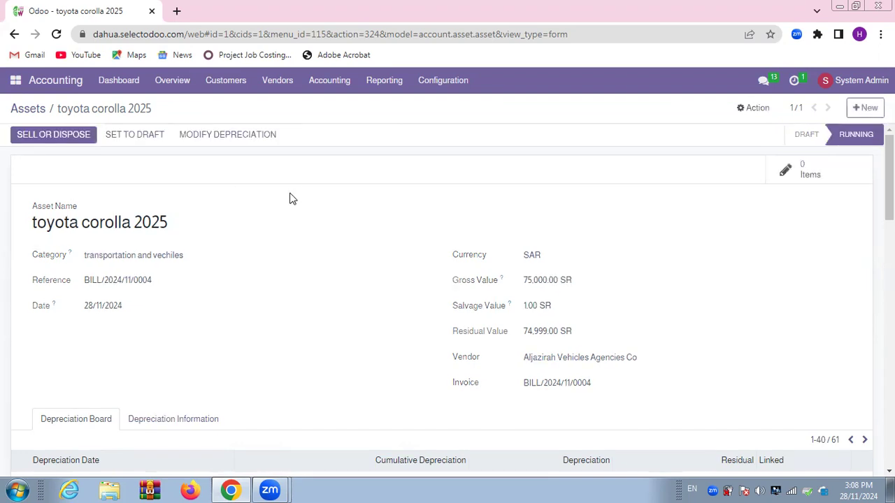
Step: Examine the depreciation lines of the running asset and the available accounting operations
{"action": "scroll", "coordinate": [292, 199], "scroll_direction": "down", "scroll_amount": 3}
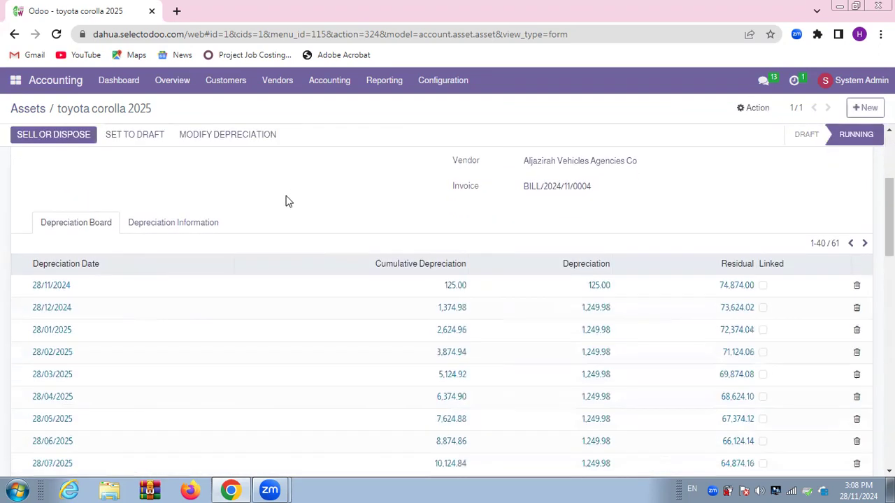
{"action": "scroll", "coordinate": [233, 221], "scroll_direction": "up", "scroll_amount": 3}
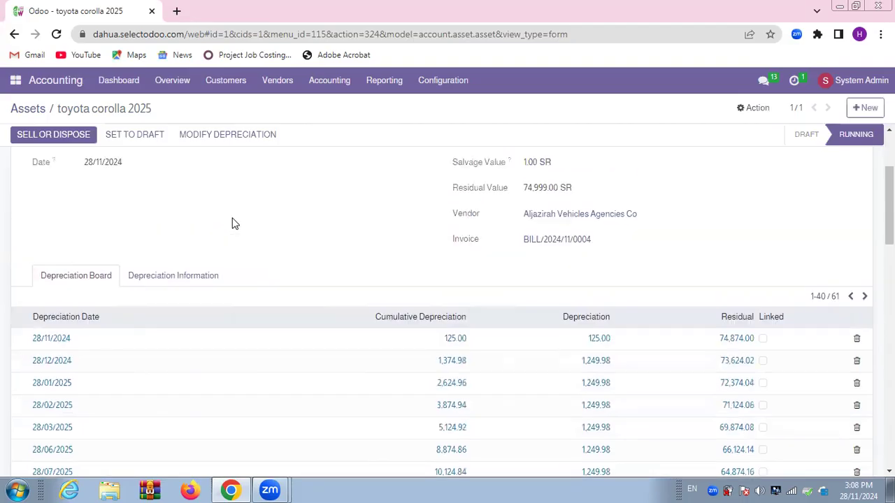
{"action": "scroll", "coordinate": [231, 222], "scroll_direction": "down", "scroll_amount": 3}
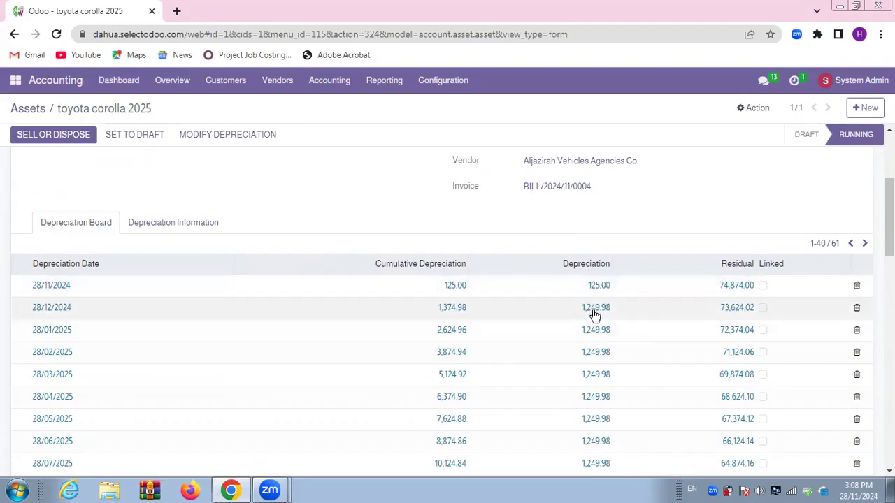
{"action": "scroll", "coordinate": [583, 318], "scroll_direction": "up", "scroll_amount": 3}
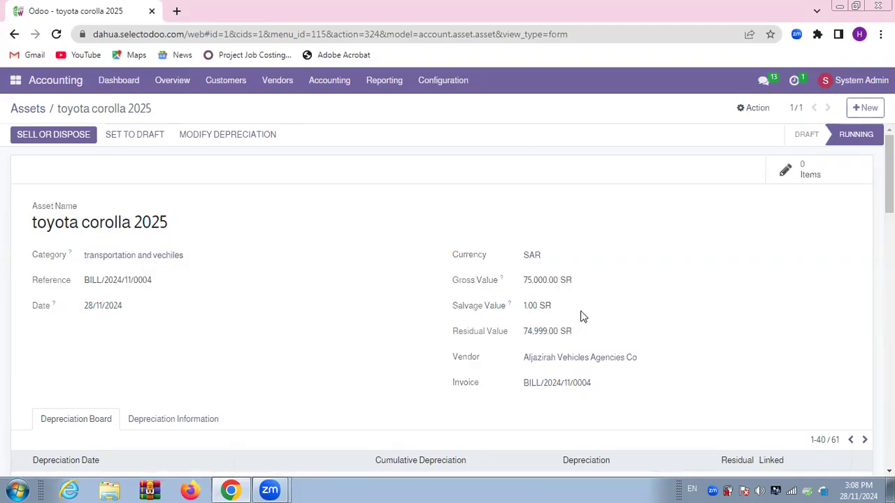
{"action": "scroll", "coordinate": [583, 317], "scroll_direction": "down", "scroll_amount": 2}
{"action": "scroll", "coordinate": [581, 316], "scroll_direction": "up", "scroll_amount": 2}
{"action": "left_click", "coordinate": [319, 84]}
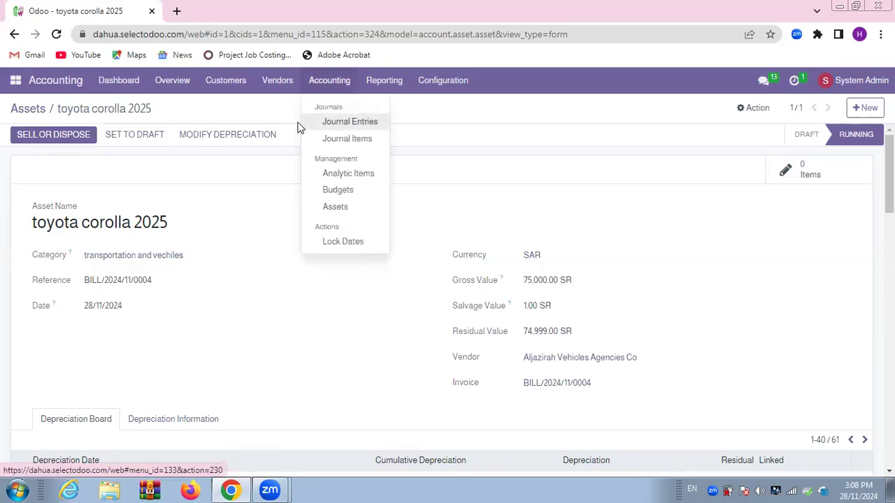
Step: Activate the developer mode in the general settings
{"action": "left_click", "coordinate": [15, 80]}
{"action": "left_click", "coordinate": [491, 307]}
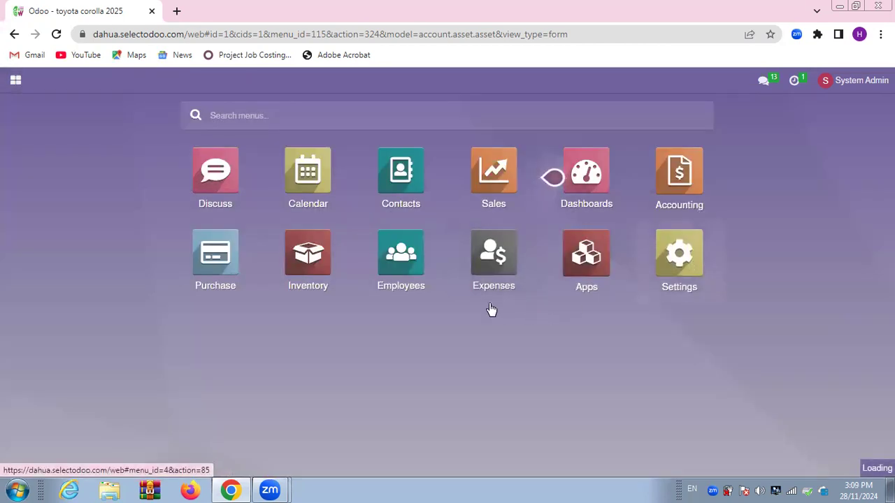
{"action": "scroll", "coordinate": [487, 303], "scroll_direction": "down", "scroll_amount": 6}
{"action": "scroll", "coordinate": [351, 303], "scroll_direction": "down", "scroll_amount": 10}
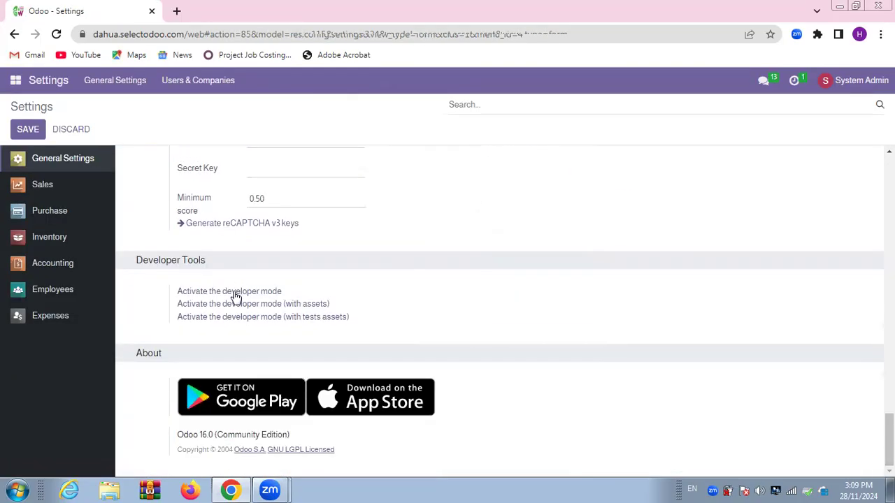
{"action": "left_click", "coordinate": [235, 293]}
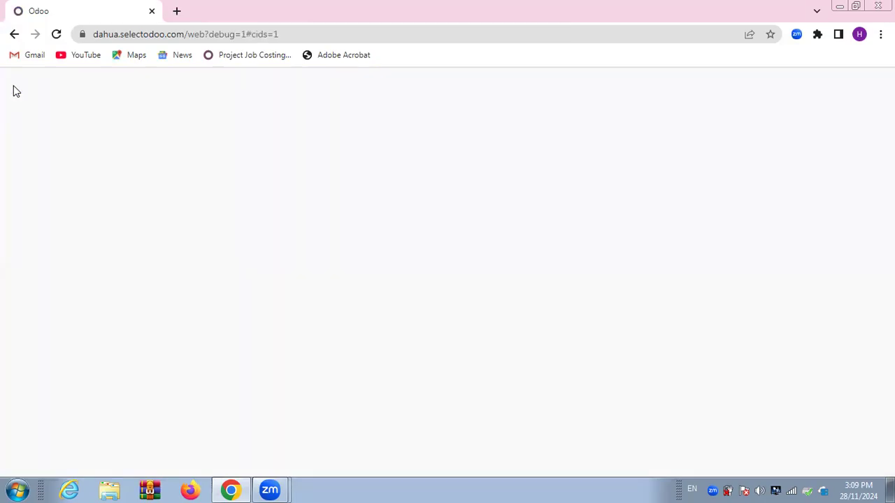
Step: Return to Accounting and view the journal entries linked to the toyota corolla 2025 asset
{"action": "left_click", "coordinate": [13, 85]}
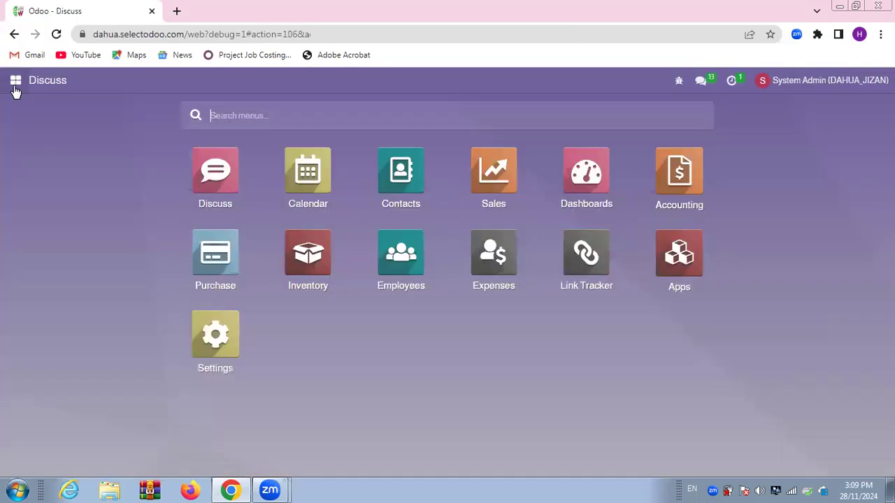
{"action": "left_click", "coordinate": [685, 187]}
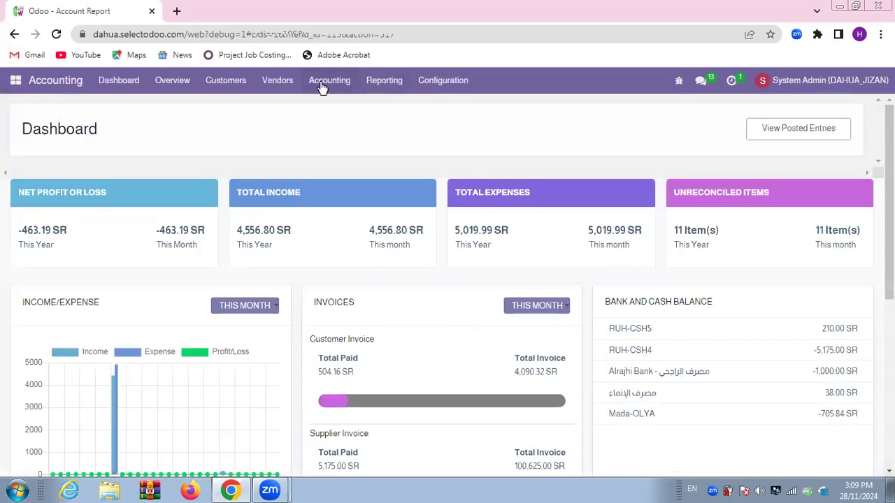
{"action": "left_click", "coordinate": [322, 86]}
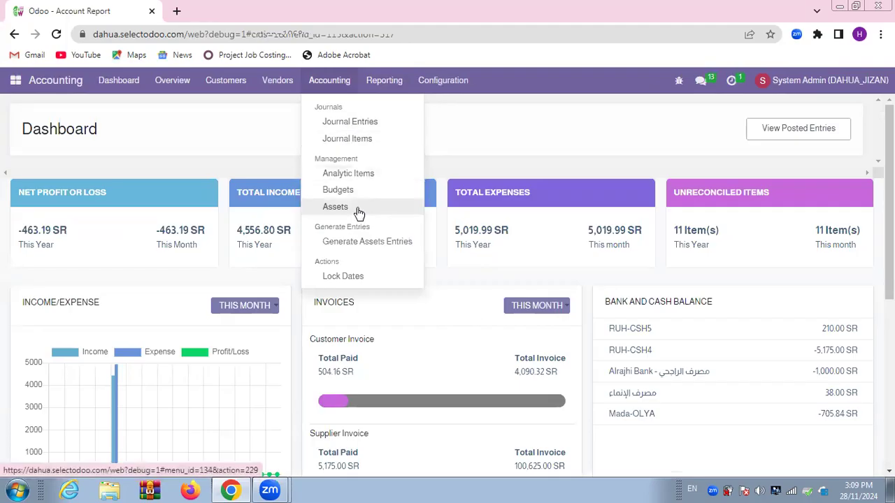
{"action": "left_click", "coordinate": [277, 166]}
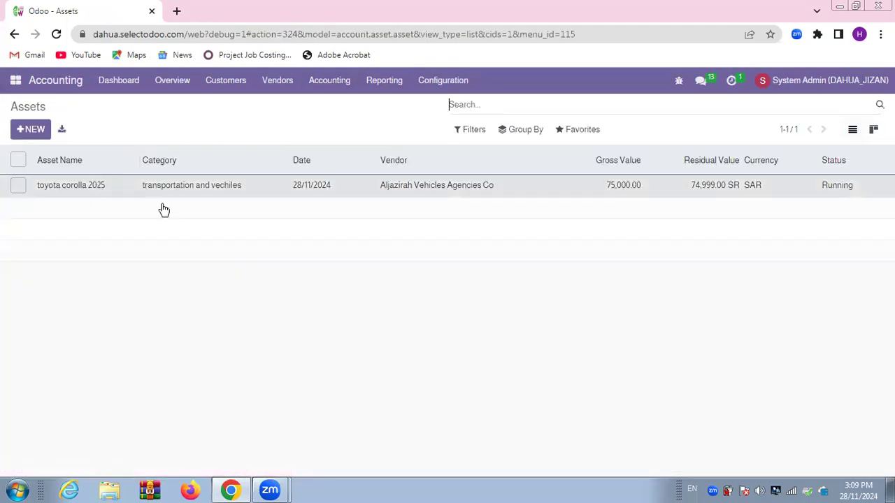
{"action": "left_click", "coordinate": [329, 186]}
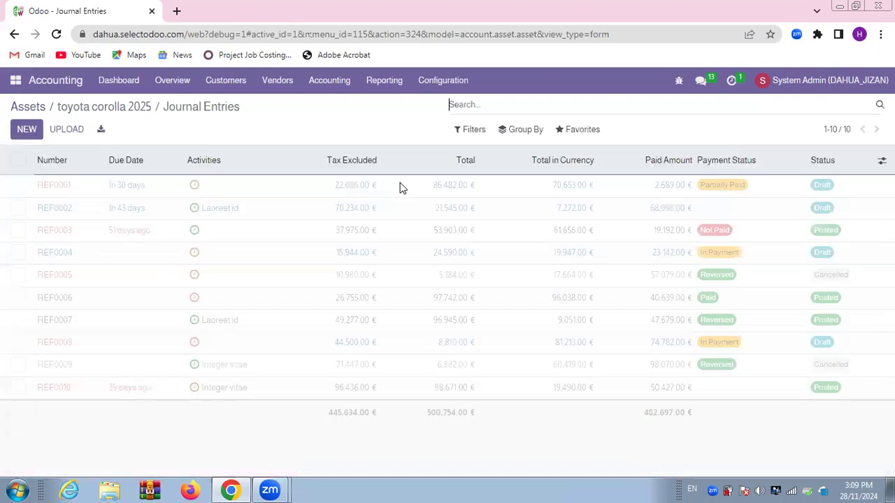
Step: Generate the assets' depreciation entries for account date 28/11/2024 and open the created draft entry
{"action": "left_click", "coordinate": [341, 84]}
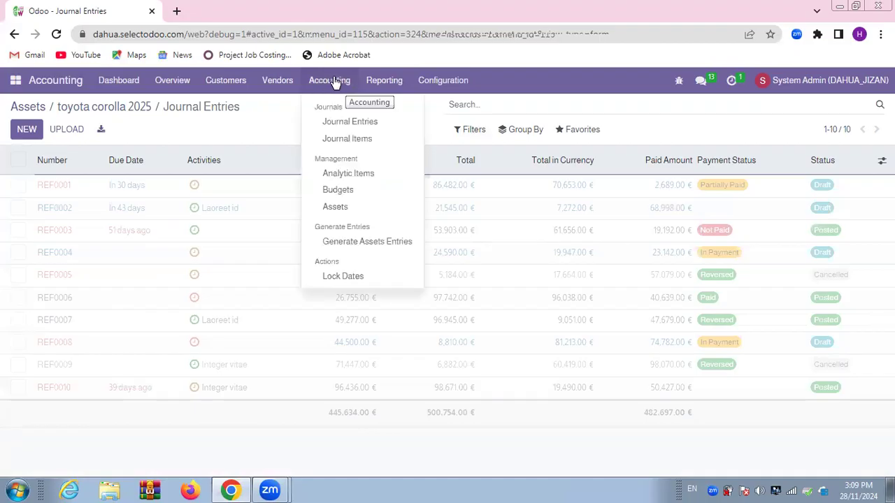
{"action": "left_click", "coordinate": [367, 246]}
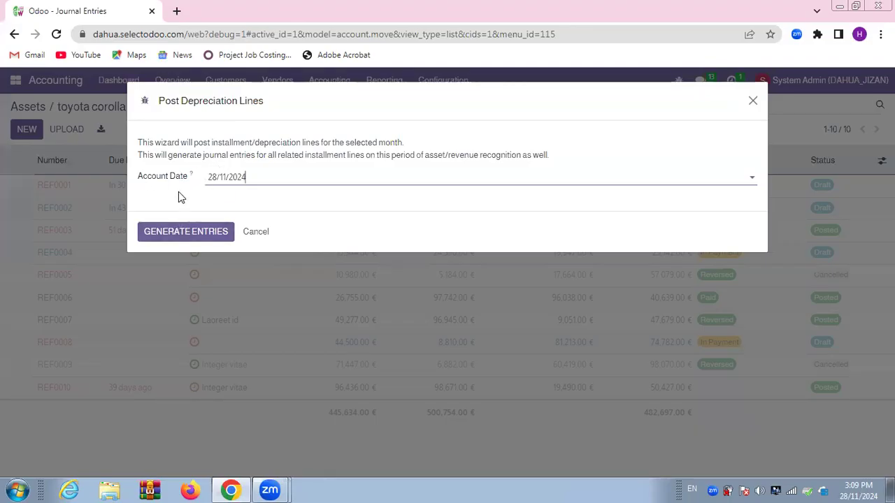
{"action": "left_click", "coordinate": [182, 235]}
{"action": "left_click", "coordinate": [184, 236]}
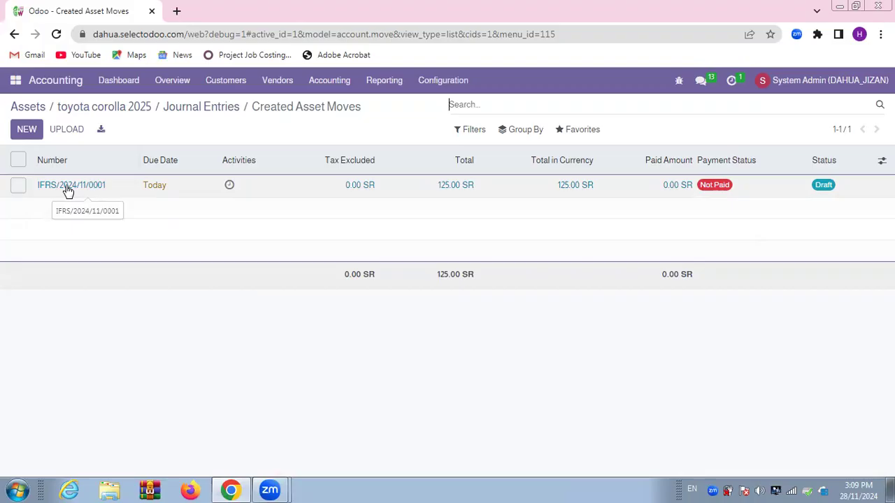
{"action": "left_click", "coordinate": [377, 184]}
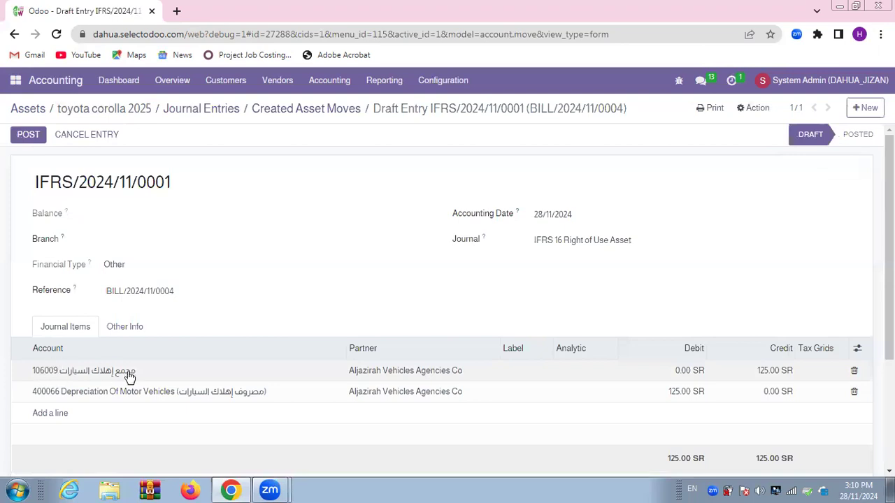
Step: With the journal items sorted by debit, set the draft depreciation entry's branch to OLYA and post it
{"action": "left_click", "coordinate": [696, 350]}
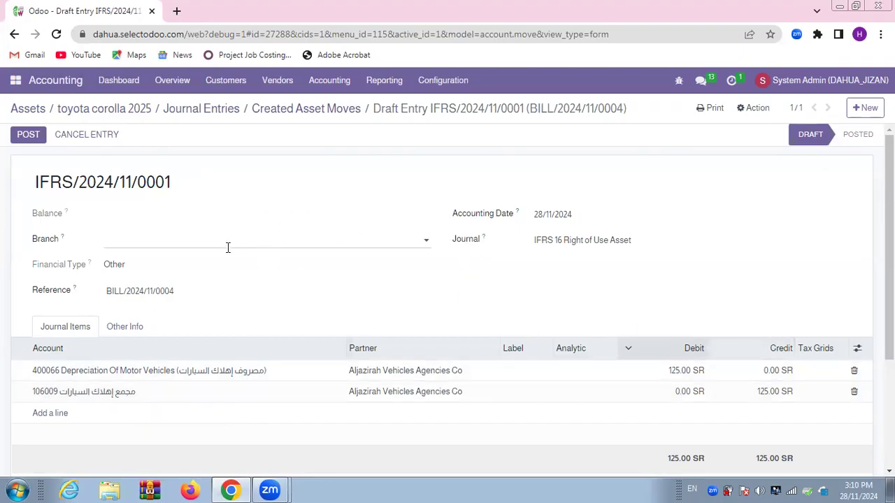
{"action": "left_click", "coordinate": [178, 240]}
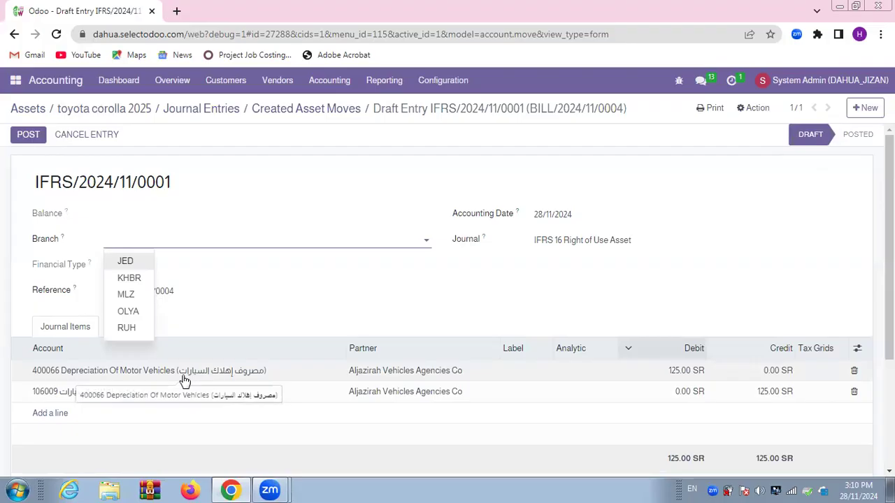
{"action": "left_click", "coordinate": [132, 317]}
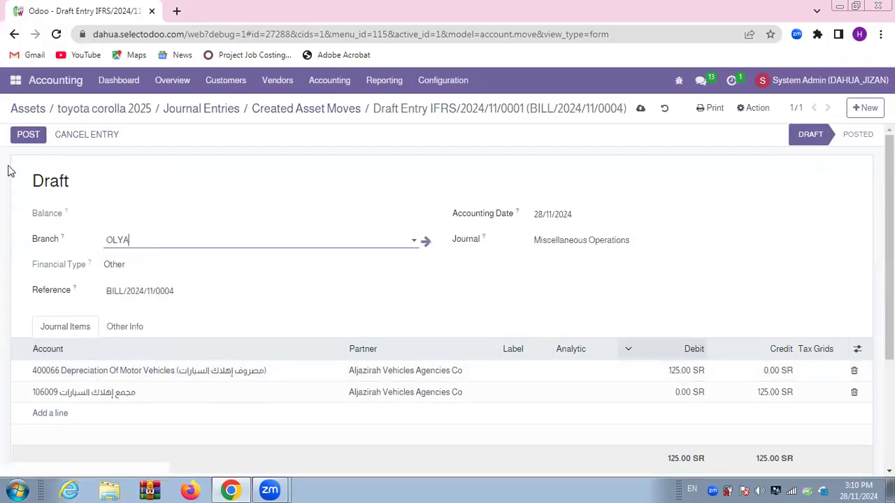
{"action": "left_click", "coordinate": [26, 137]}
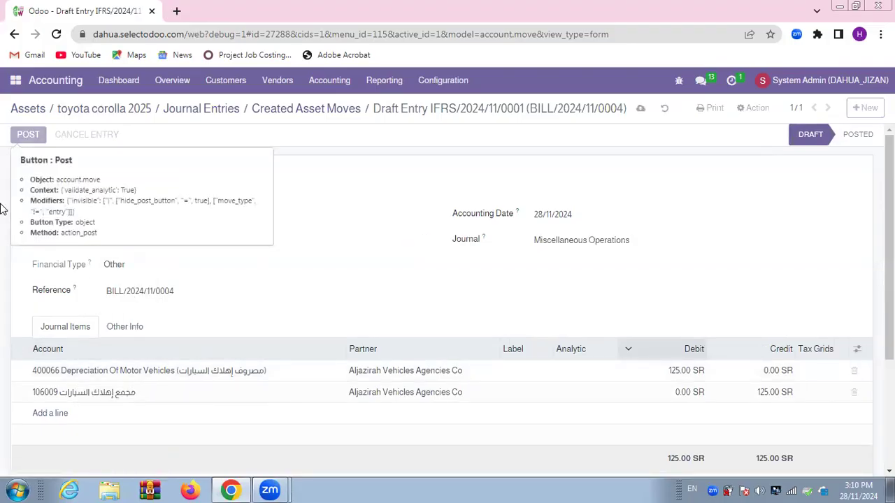